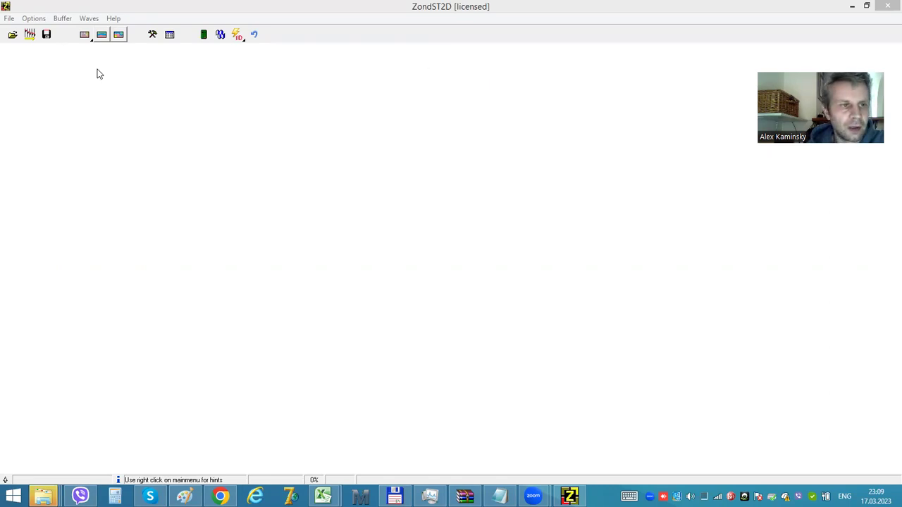
Step: Load the Пр 3 yy.bin seismogram with its first-break picks into the Trace editor
{"action": "left_click", "coordinate": [30, 34]}
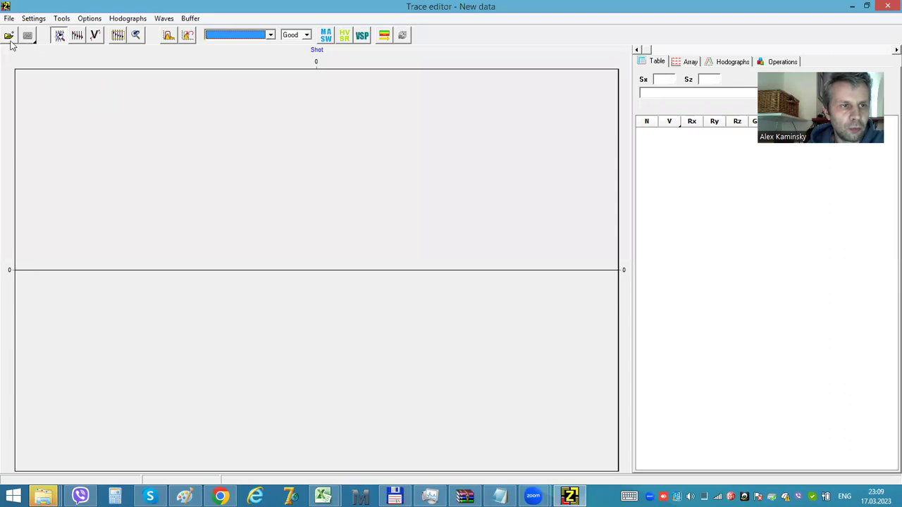
{"action": "left_click", "coordinate": [8, 36]}
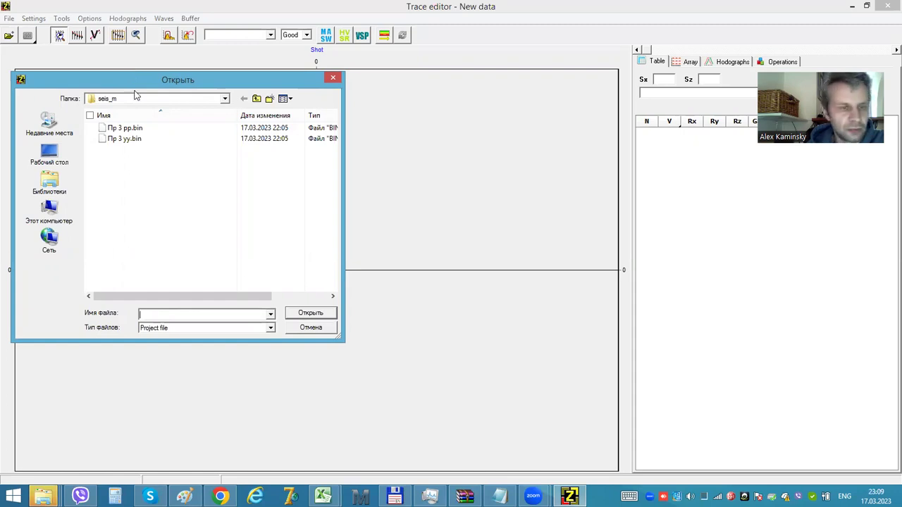
{"action": "double_click", "coordinate": [122, 138]}
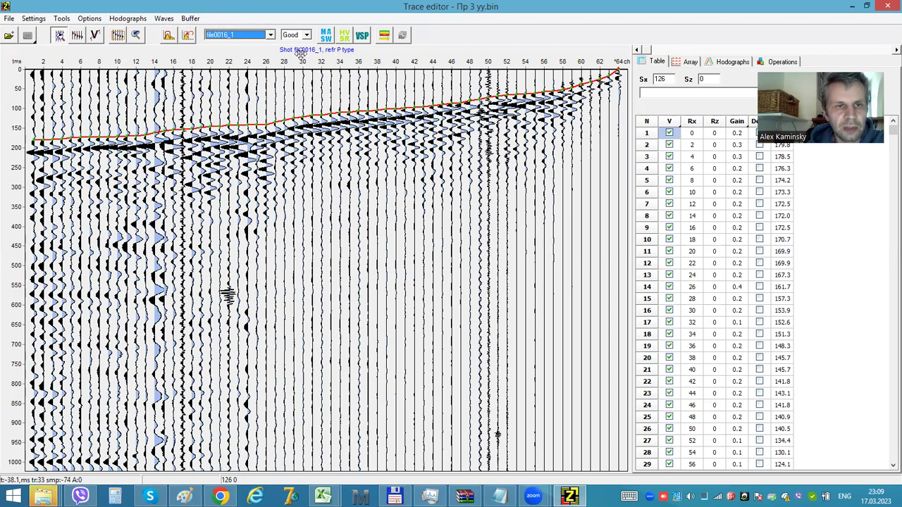
Step: Reassign the yy first breaks to S waves and display the S-refracted picks
{"action": "left_click", "coordinate": [163, 18]}
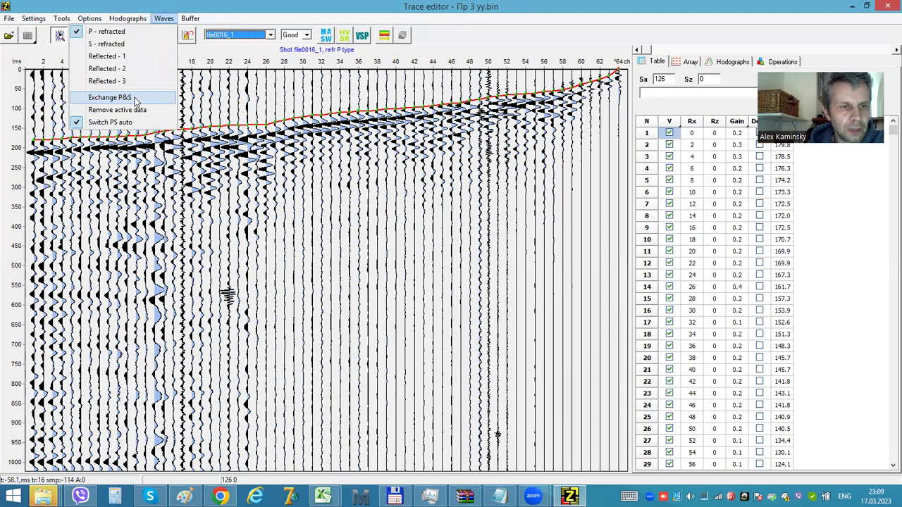
{"action": "left_click", "coordinate": [117, 110]}
{"action": "left_click", "coordinate": [165, 19]}
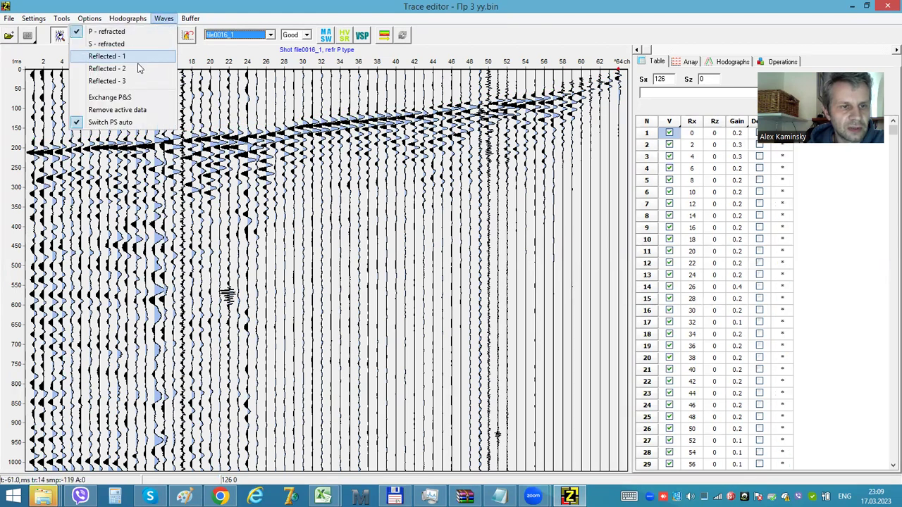
{"action": "left_click", "coordinate": [121, 45]}
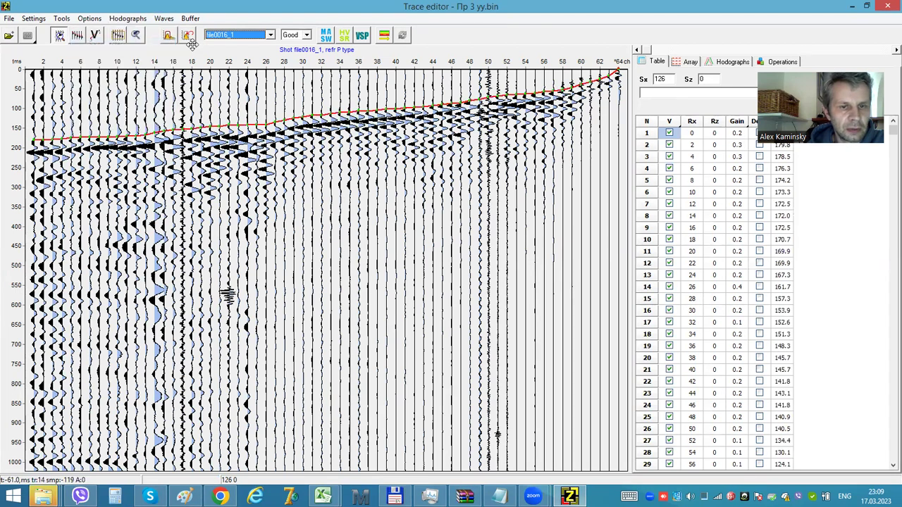
Step: Add Пр 3 pp.bin to the project as the P-wave records
{"action": "left_click", "coordinate": [9, 18]}
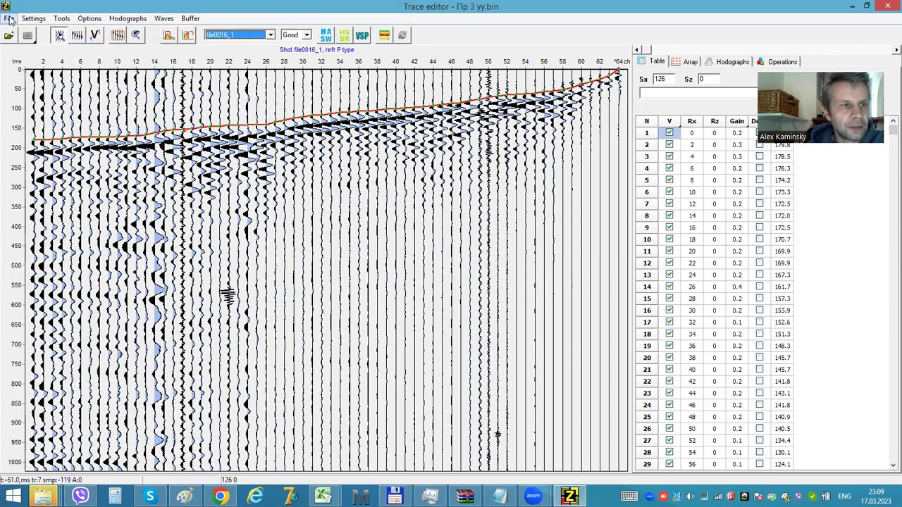
{"action": "left_click", "coordinate": [28, 44]}
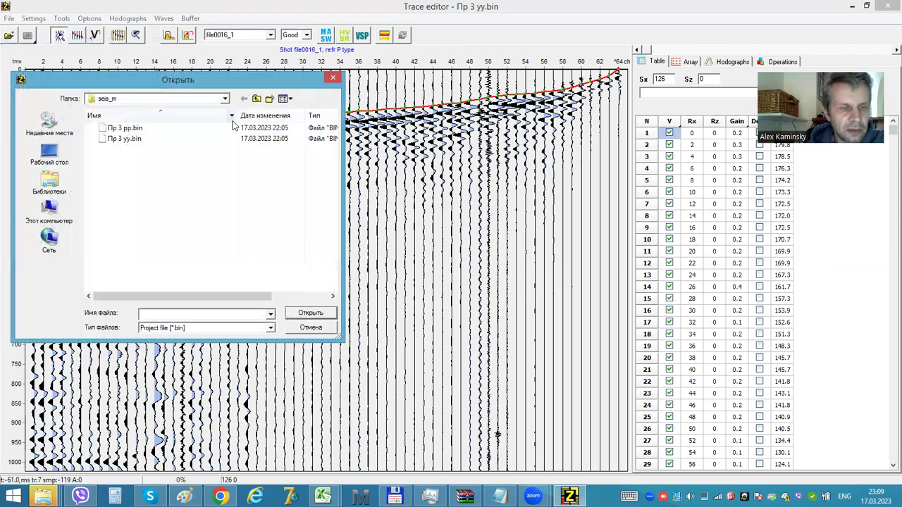
{"action": "double_click", "coordinate": [141, 128]}
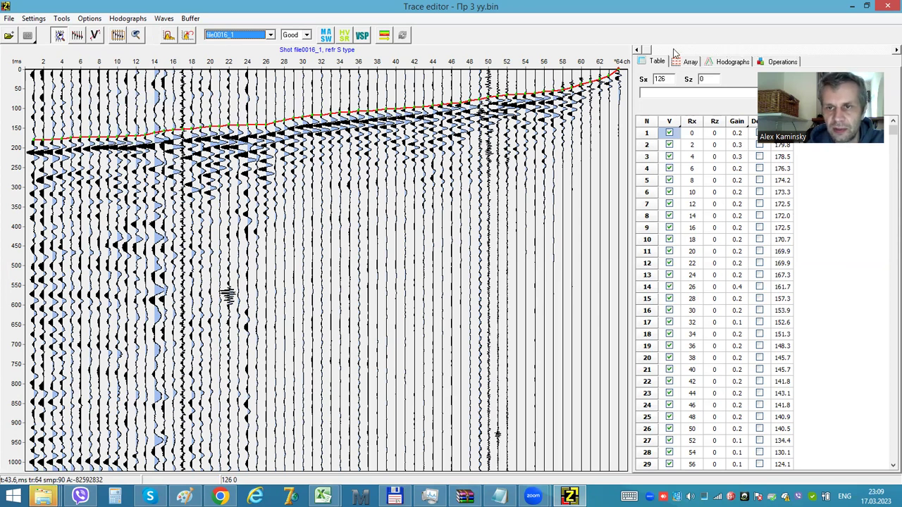
Step: Step through the shots and show the hodographs of all shots in a restored window
{"action": "key", "text": "Up"}
{"action": "key", "text": "Up"}
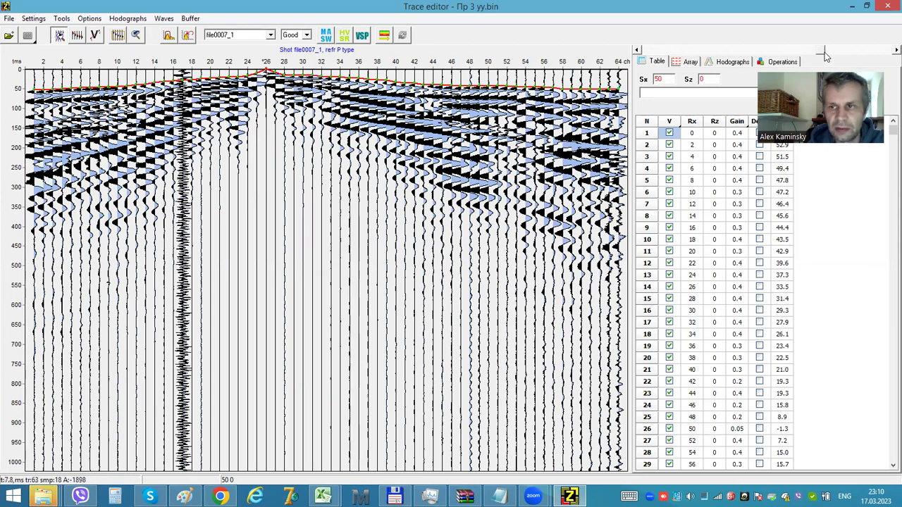
{"action": "left_click_drag", "start_coordinate": [817, 53], "coordinate": [671, 53]}
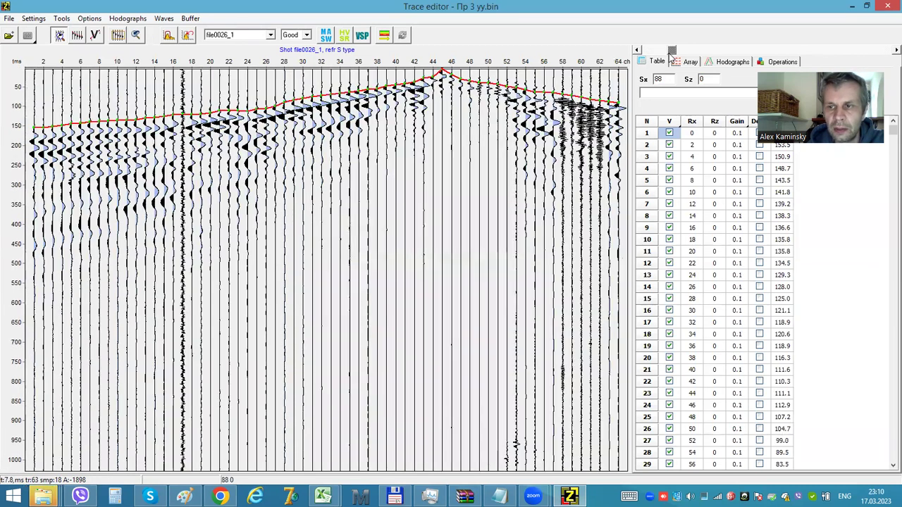
{"action": "left_click", "coordinate": [731, 62]}
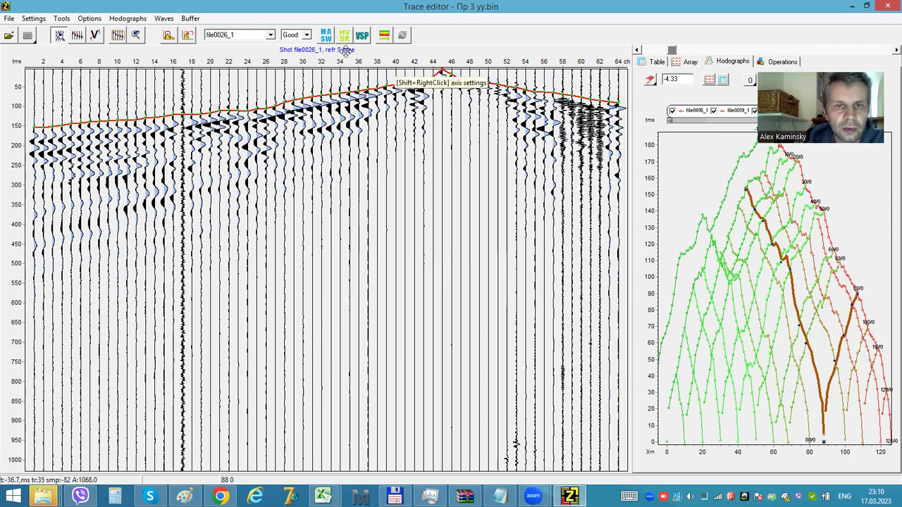
{"action": "key", "text": "super+Down"}
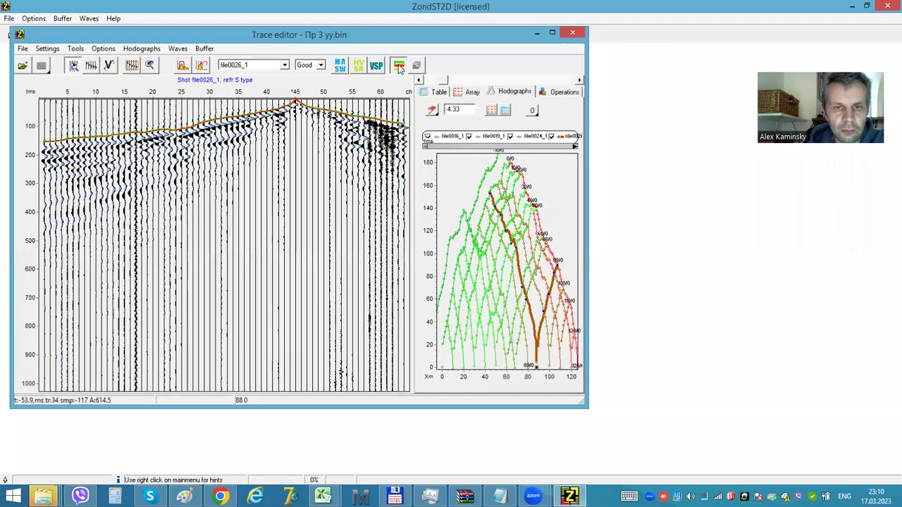
Step: Transfer the picks to the main window and build a 0.4–2.1 km/s starting mesh
{"action": "left_click", "coordinate": [398, 65]}
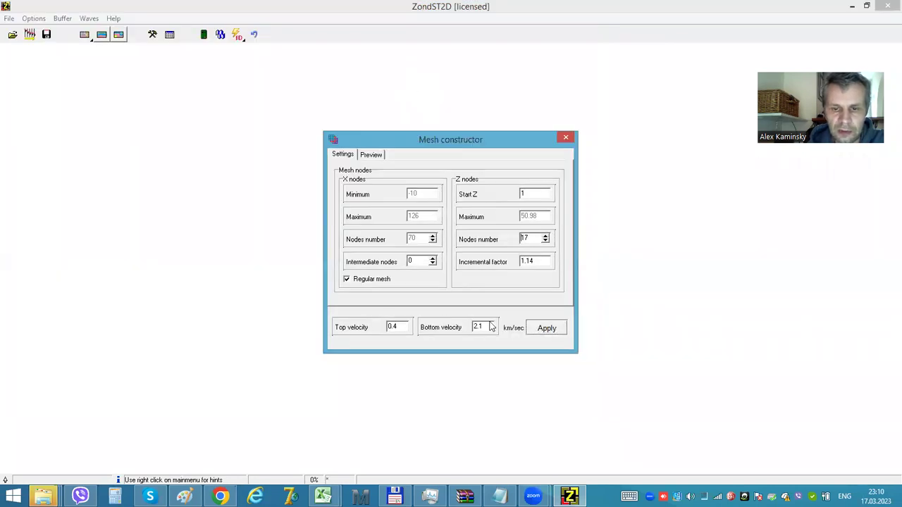
{"action": "left_click", "coordinate": [542, 331]}
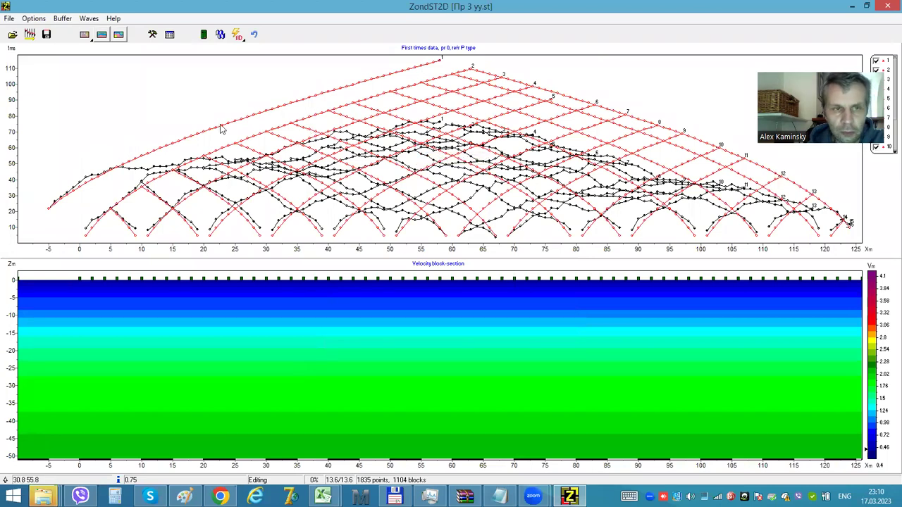
Step: Import topography from the topo coordinates file via Options > Topography
{"action": "left_click", "coordinate": [35, 18]}
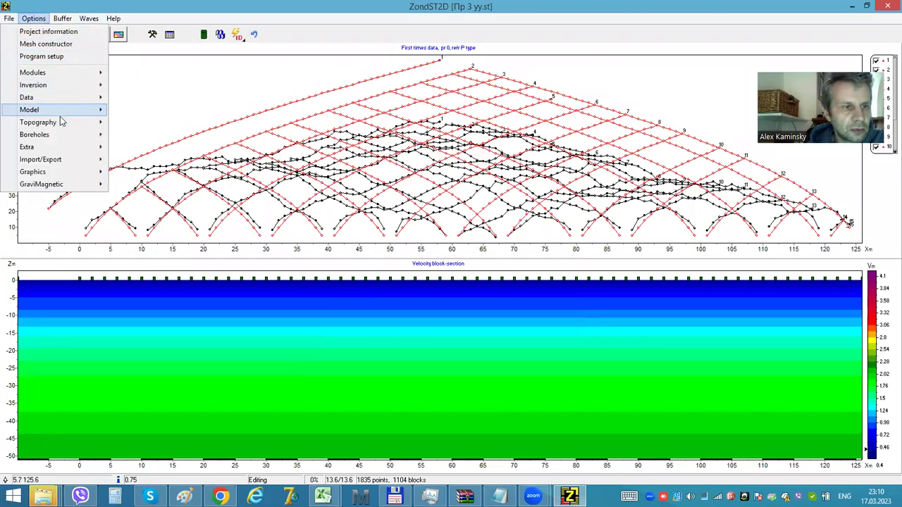
{"action": "mouse_move", "coordinate": [63, 122]}
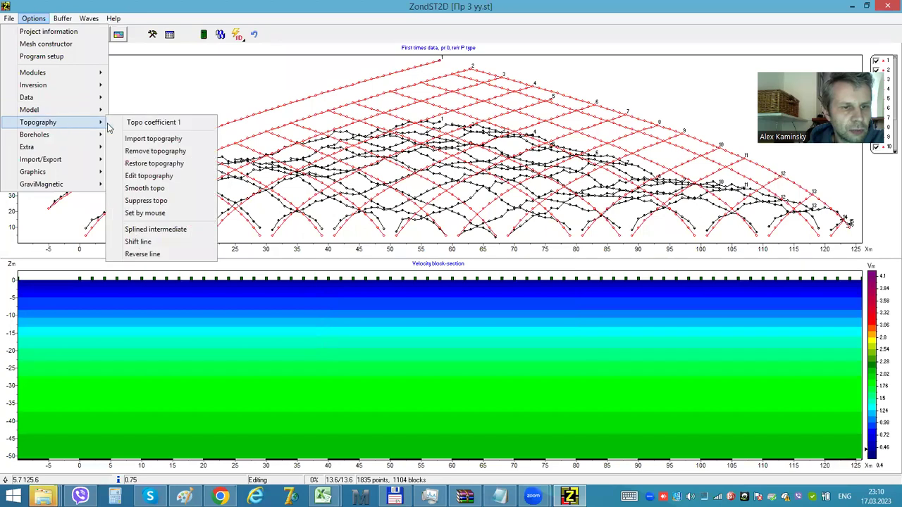
{"action": "left_click", "coordinate": [146, 140]}
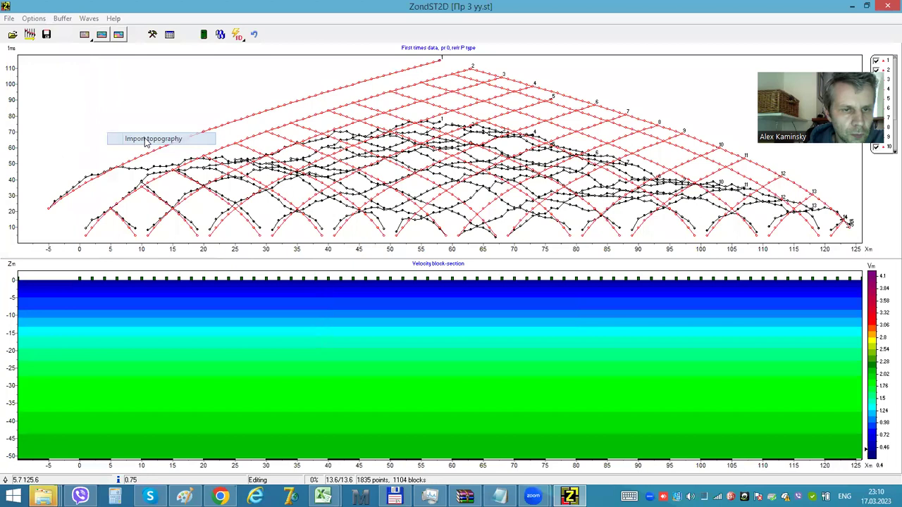
{"action": "left_click", "coordinate": [130, 129]}
{"action": "double_click", "coordinate": [129, 131]}
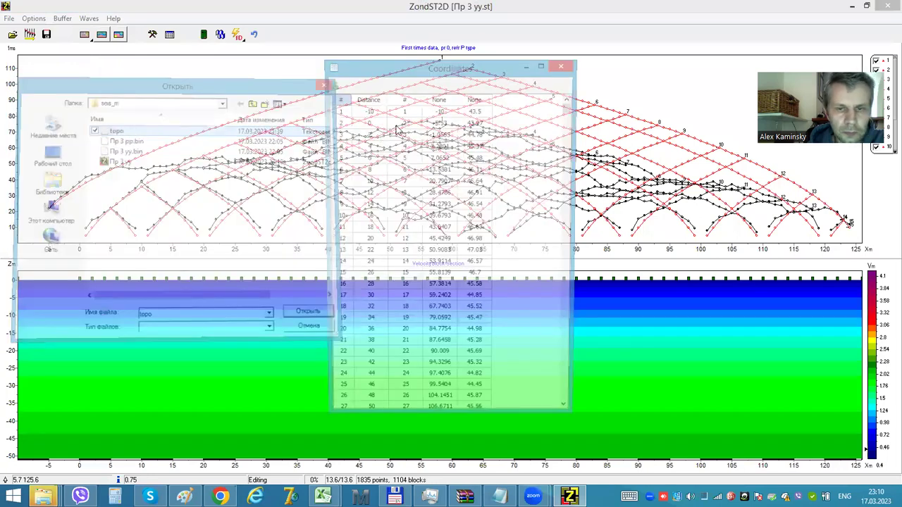
Step: Set the third column as X and the fourth as Alt, then apply the relief
{"action": "left_click", "coordinate": [435, 98]}
{"action": "left_click", "coordinate": [441, 100]}
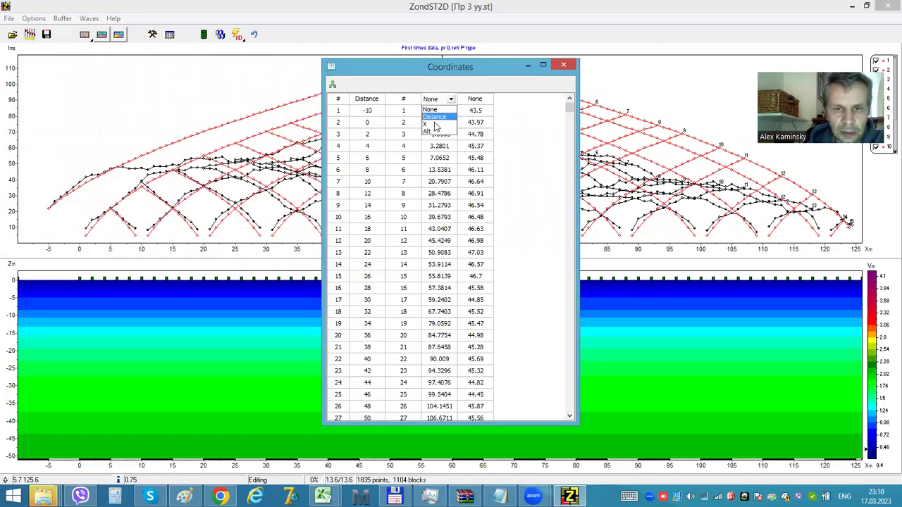
{"action": "left_click", "coordinate": [437, 119]}
{"action": "left_click", "coordinate": [475, 100]}
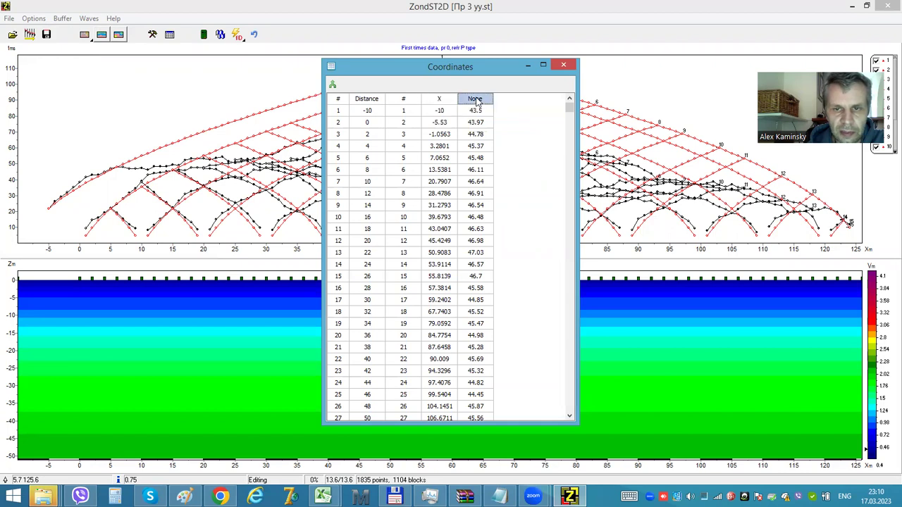
{"action": "left_click", "coordinate": [475, 100]}
{"action": "left_click", "coordinate": [466, 132]}
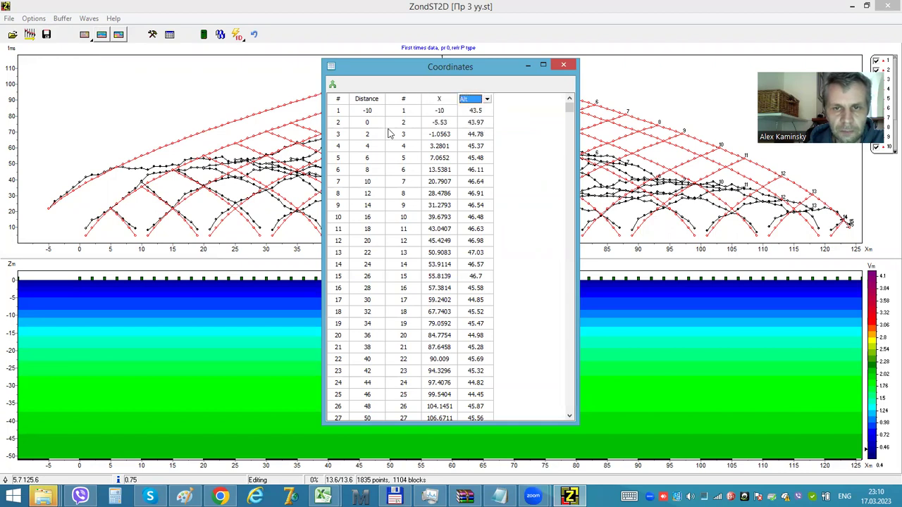
{"action": "left_click", "coordinate": [332, 84]}
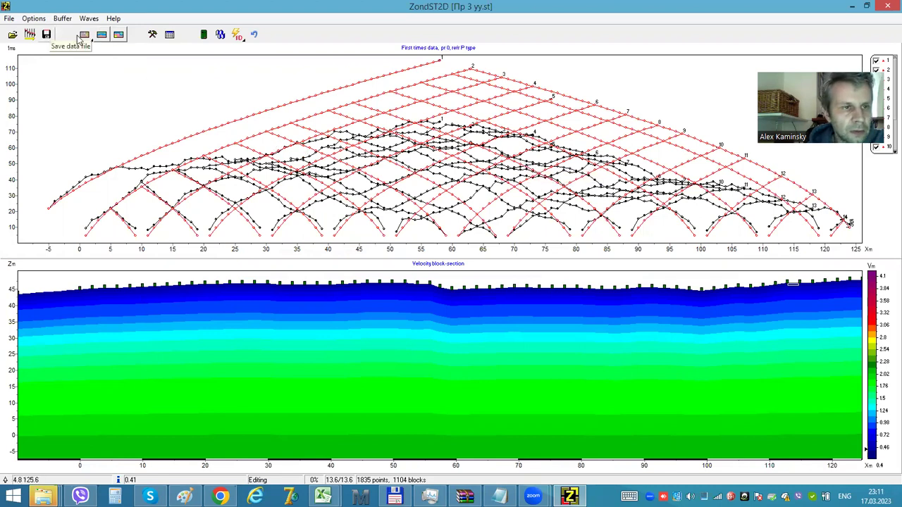
Step: Set the calculation accuracy to 20 subnodes per cell side and recompute
{"action": "left_click", "coordinate": [152, 34]}
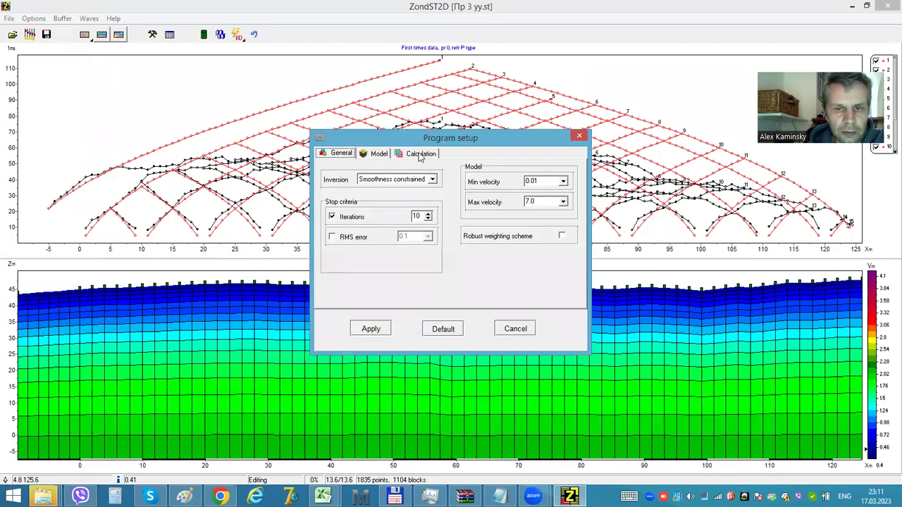
{"action": "left_click", "coordinate": [419, 154]}
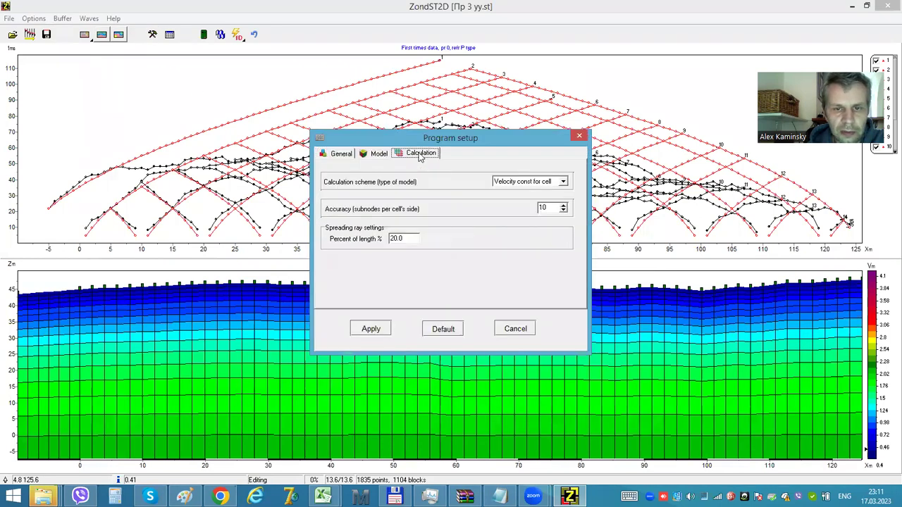
{"action": "double_click", "coordinate": [542, 207]}
{"action": "type", "text": "20"}
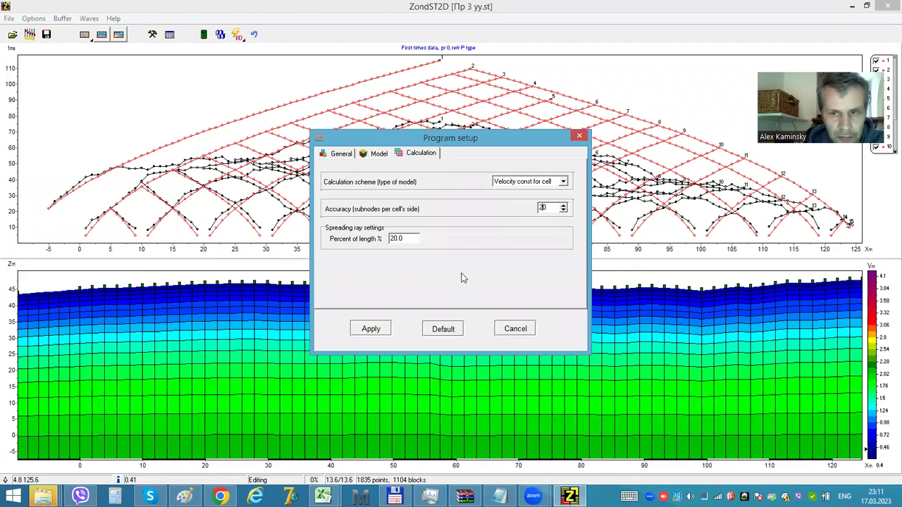
{"action": "left_click", "coordinate": [376, 328]}
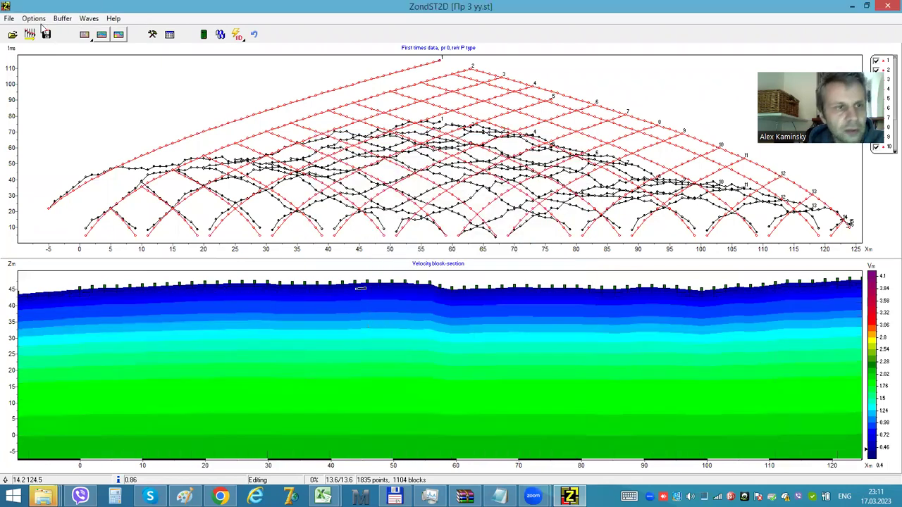
Step: Go to the Options > Inversion > Cross-gradient settings
{"action": "left_click", "coordinate": [33, 19]}
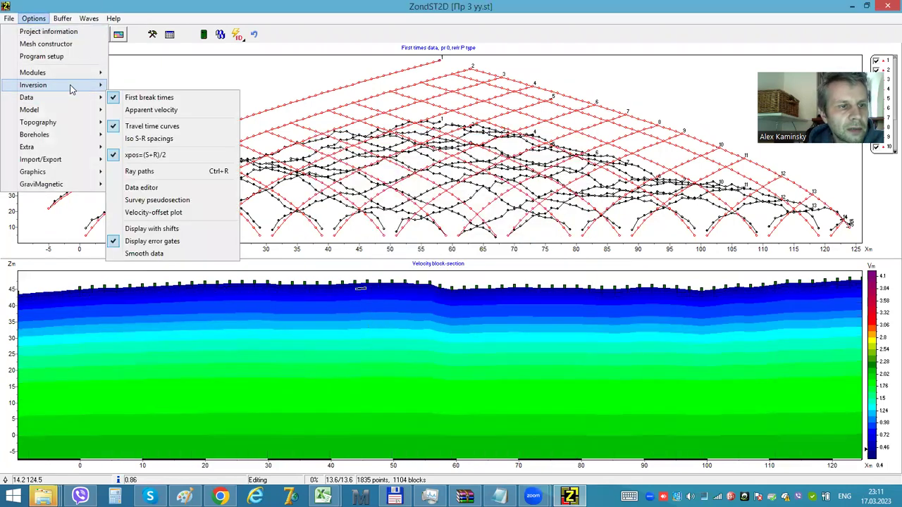
{"action": "mouse_move", "coordinate": [70, 88]}
{"action": "mouse_move", "coordinate": [161, 139]}
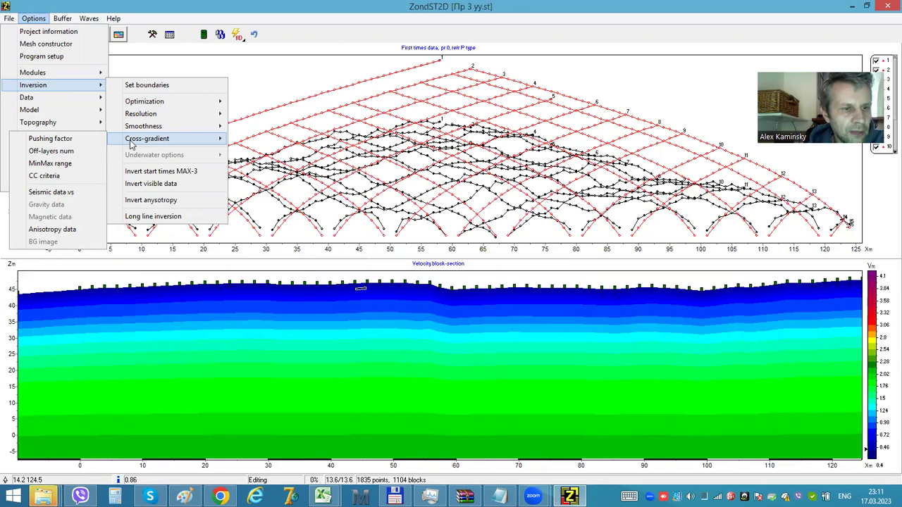
Step: Enable cross-gradient inversion coupled to seismic Vs data with pushing factor 3
{"action": "left_click", "coordinate": [66, 181]}
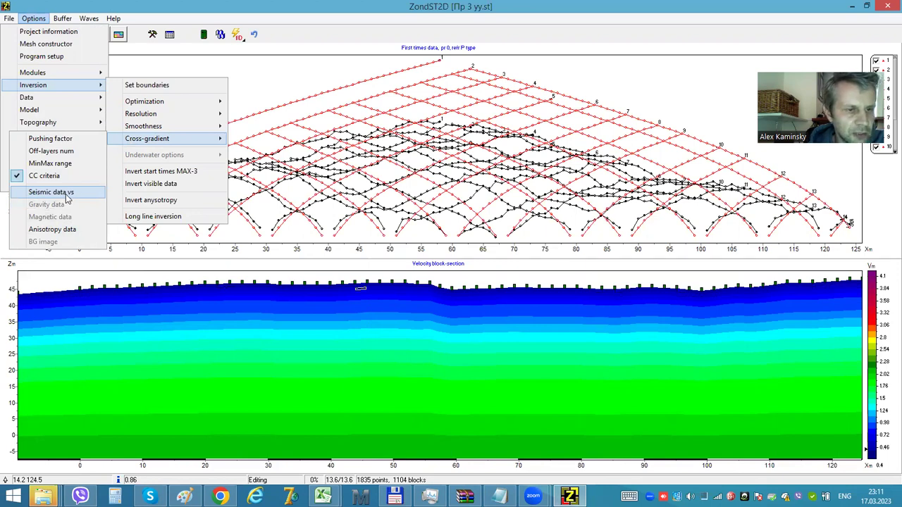
{"action": "left_click", "coordinate": [69, 197]}
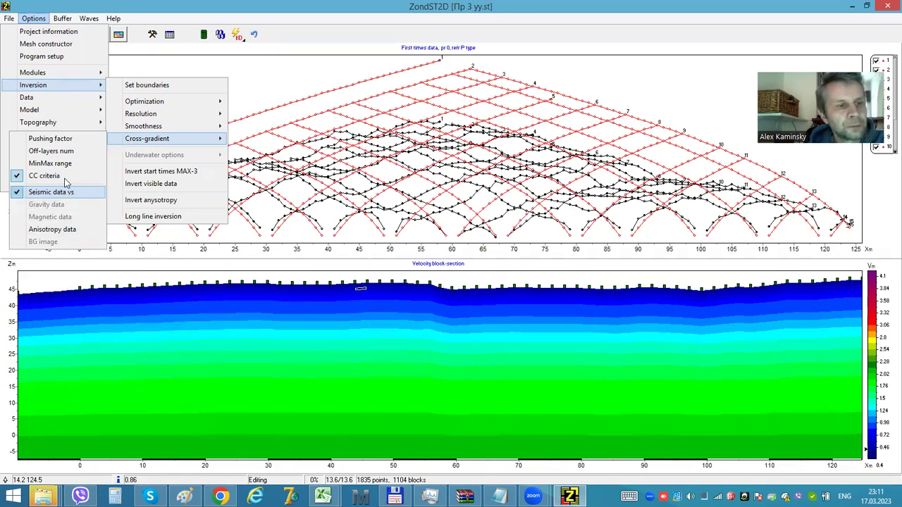
{"action": "left_click", "coordinate": [50, 139]}
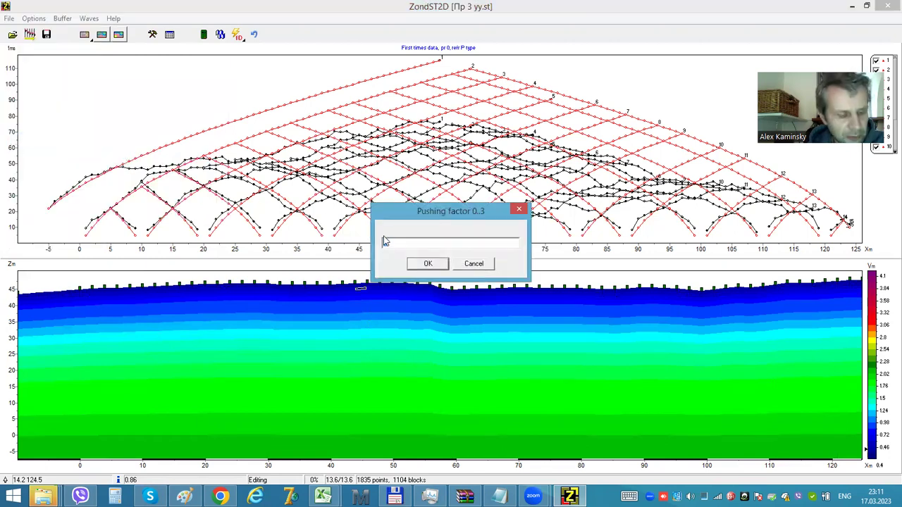
{"action": "type", "text": "3"}
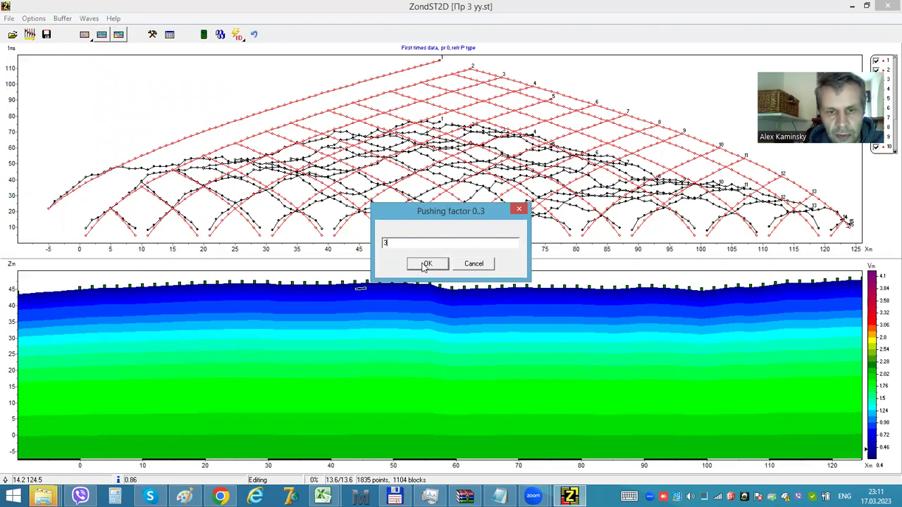
{"action": "left_click", "coordinate": [425, 266]}
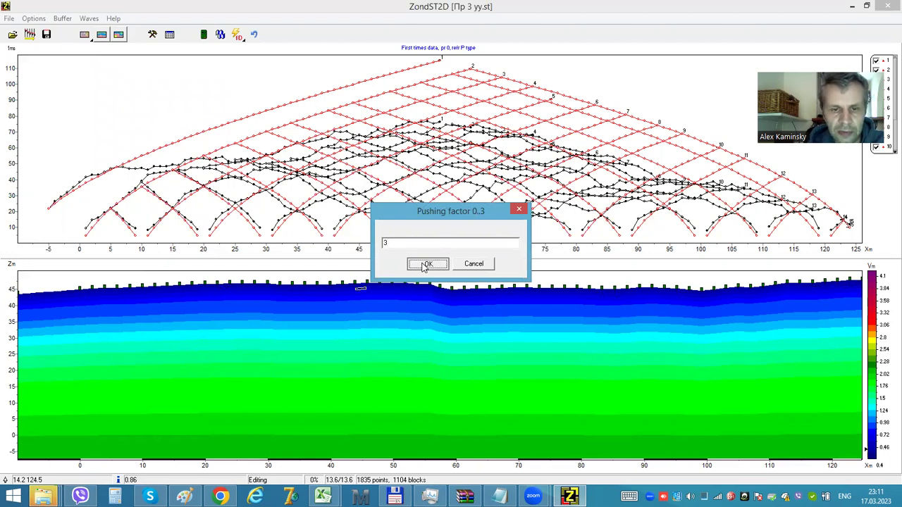
Step: Confirm the number of independent upper layers at 2
{"action": "left_click", "coordinate": [33, 19]}
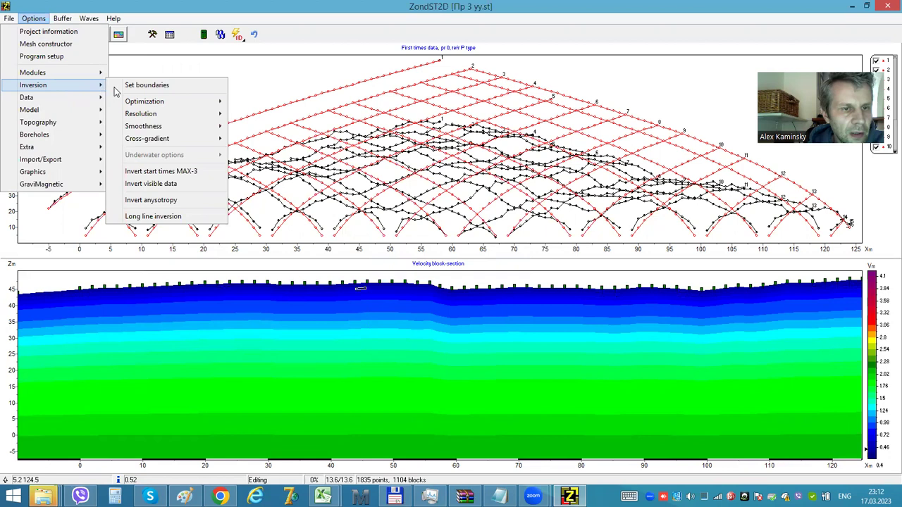
{"action": "mouse_move", "coordinate": [148, 125]}
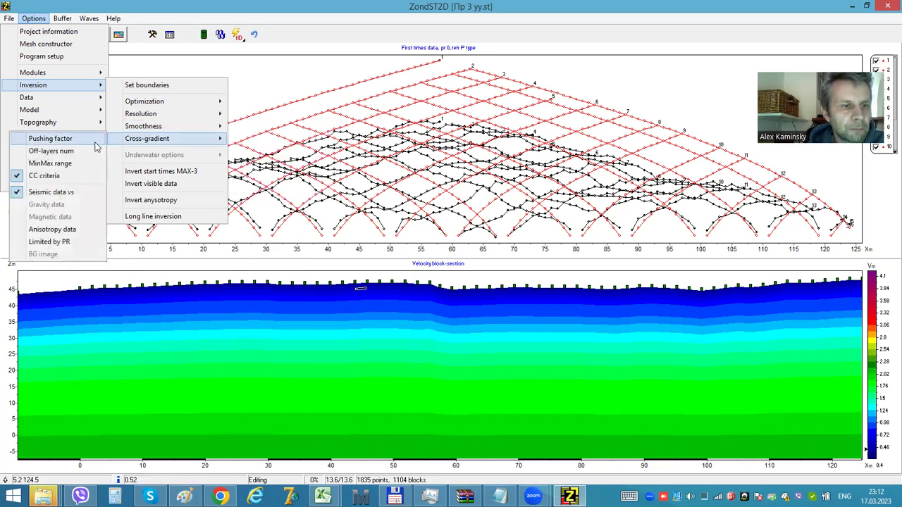
{"action": "left_click", "coordinate": [93, 150]}
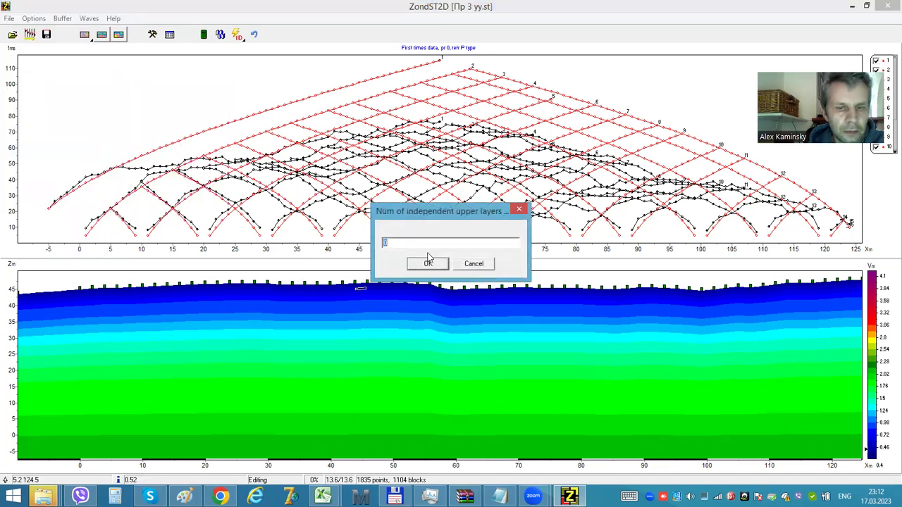
{"action": "left_click", "coordinate": [436, 266]}
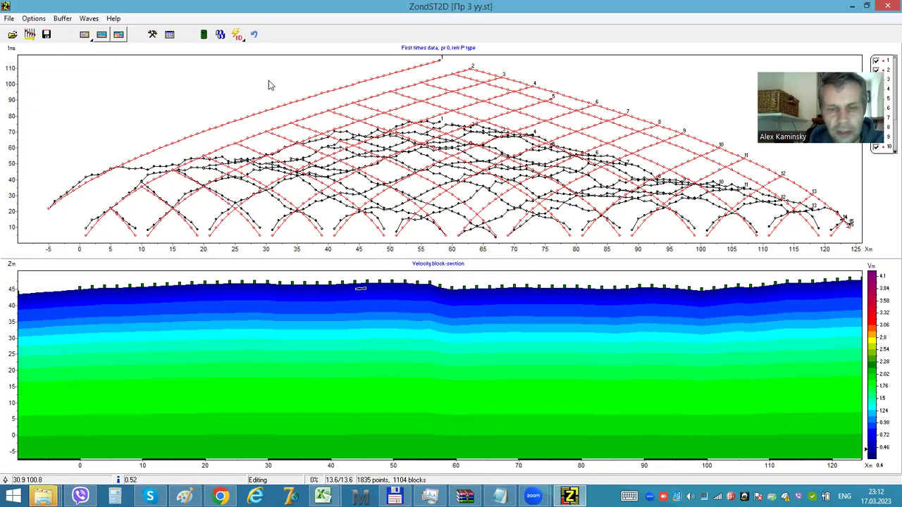
Step: Run the joint inversion to about iteration 5, reaching RMS 0.00034
{"action": "left_click", "coordinate": [221, 35]}
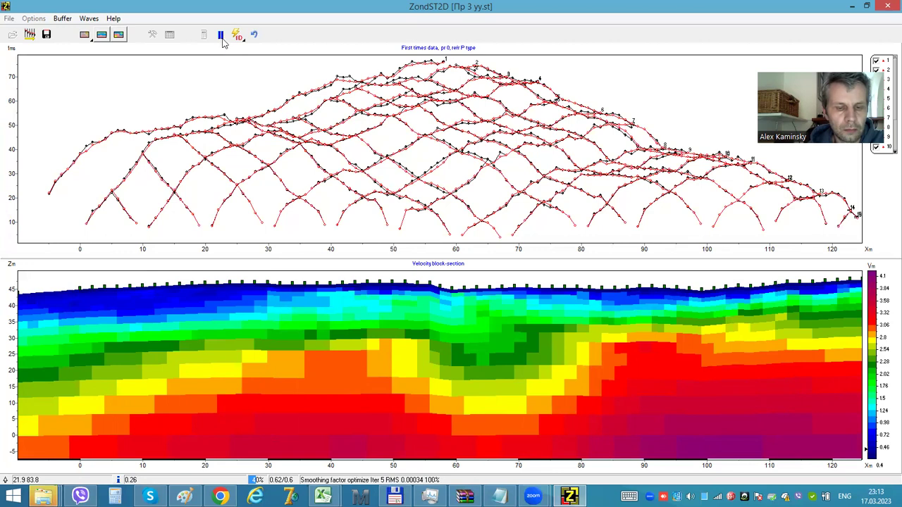
Step: Stop the inversion and display the velocity model as a smooth section
{"action": "left_click", "coordinate": [222, 36]}
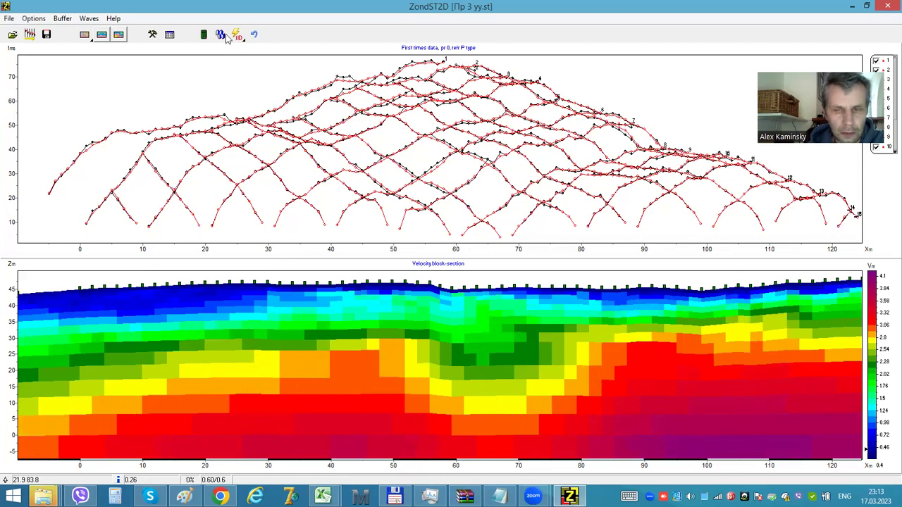
{"action": "left_click", "coordinate": [44, 19]}
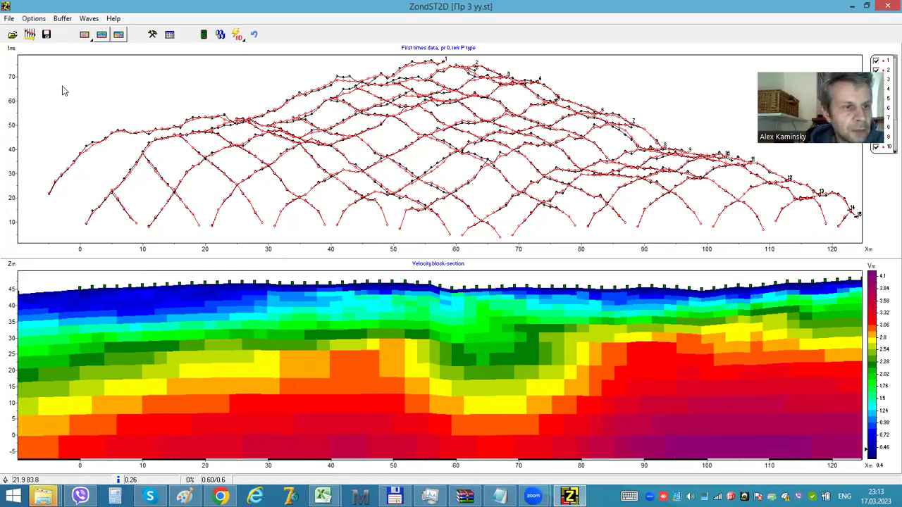
{"action": "mouse_move", "coordinate": [63, 109]}
{"action": "left_click", "coordinate": [145, 123]}
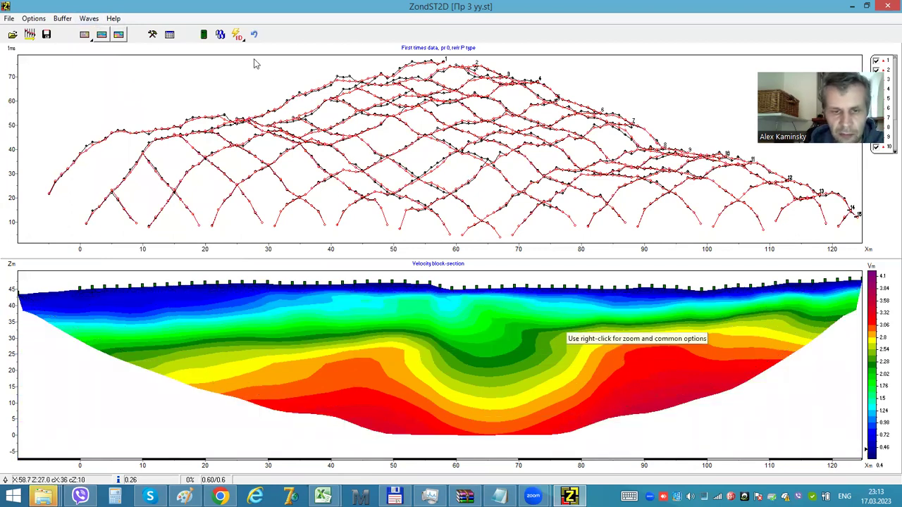
Step: Switch to the S-refracted model and fit its colour scale automatically
{"action": "left_click", "coordinate": [89, 19]}
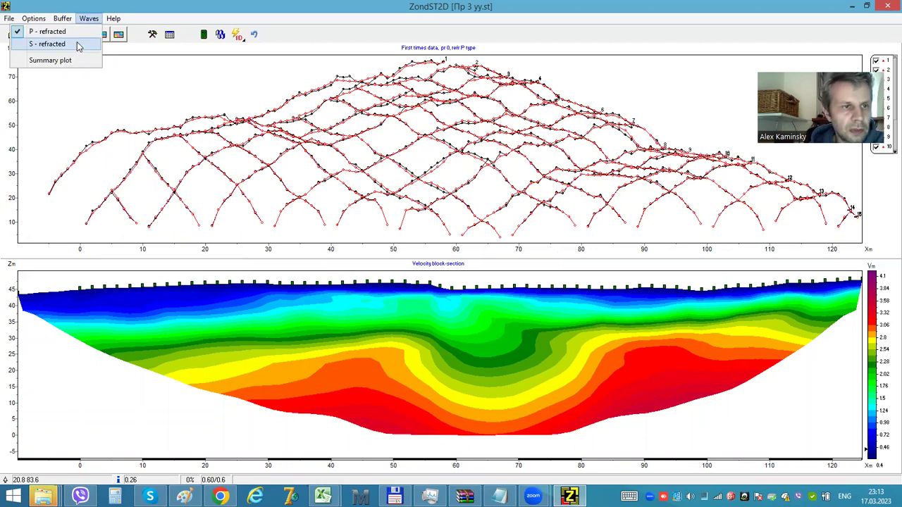
{"action": "left_click", "coordinate": [79, 46]}
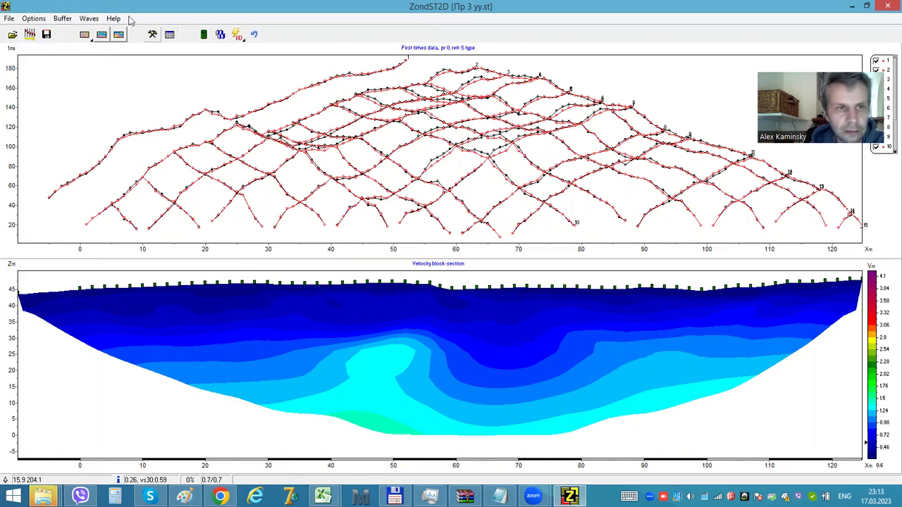
{"action": "right_click", "coordinate": [873, 292]}
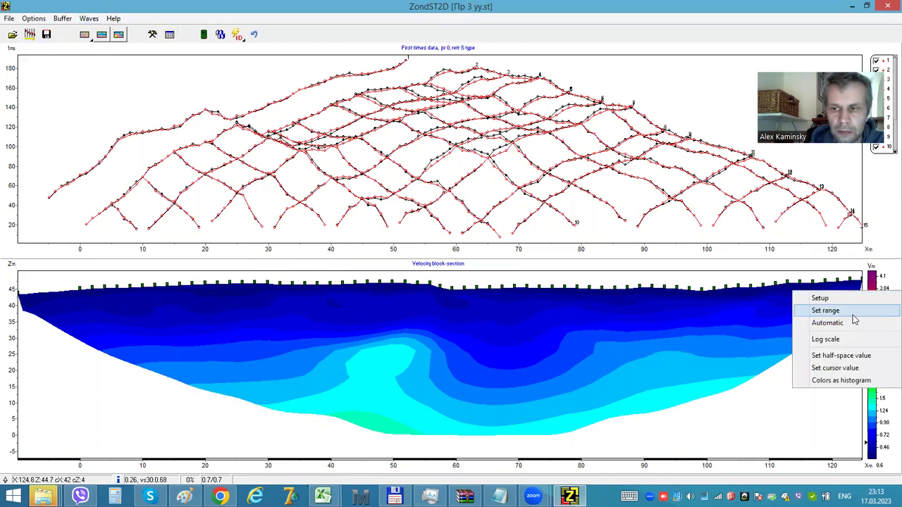
{"action": "left_click", "coordinate": [851, 323]}
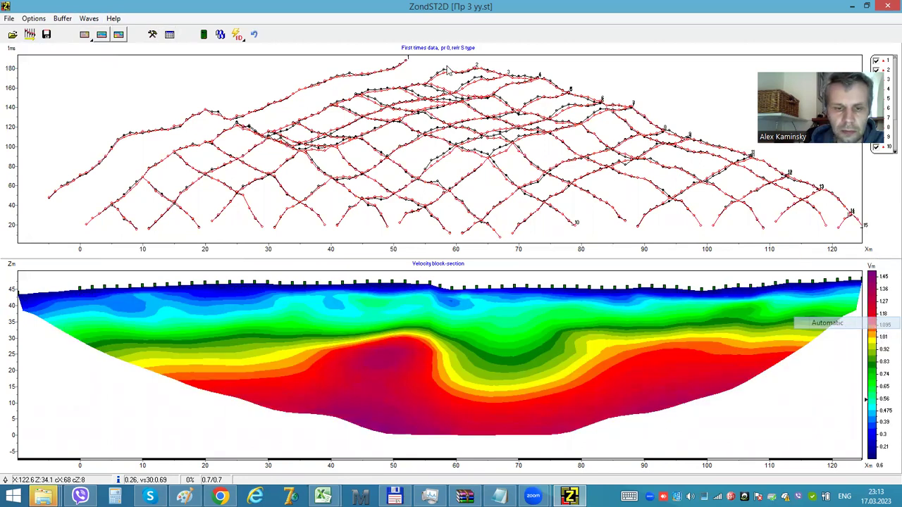
Step: Return to P-refracted data and show the Vp, Vs and Poisson ratio Summary plot
{"action": "left_click", "coordinate": [90, 19]}
{"action": "left_click", "coordinate": [74, 41]}
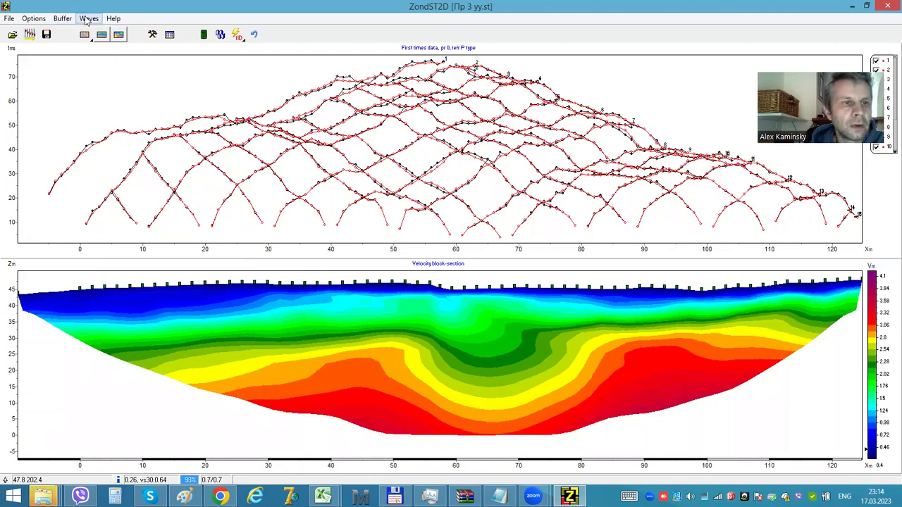
{"action": "left_click", "coordinate": [90, 19]}
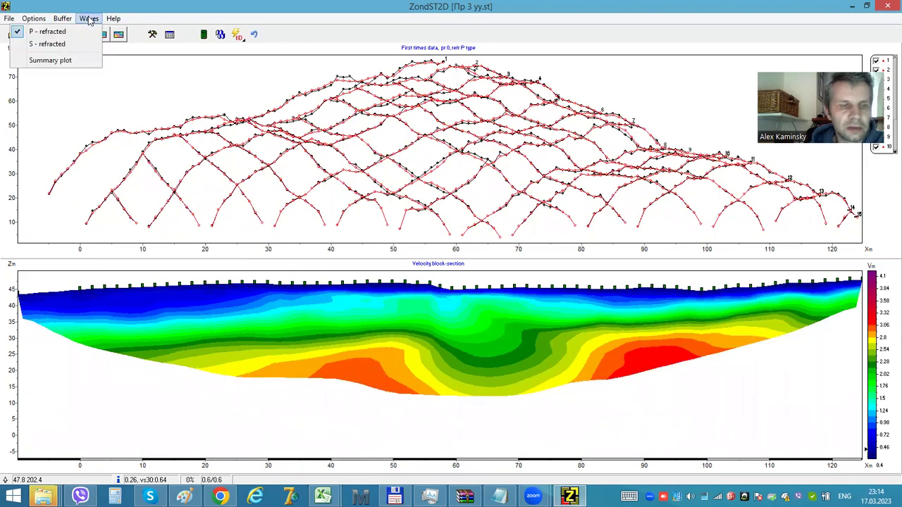
{"action": "left_click", "coordinate": [62, 60]}
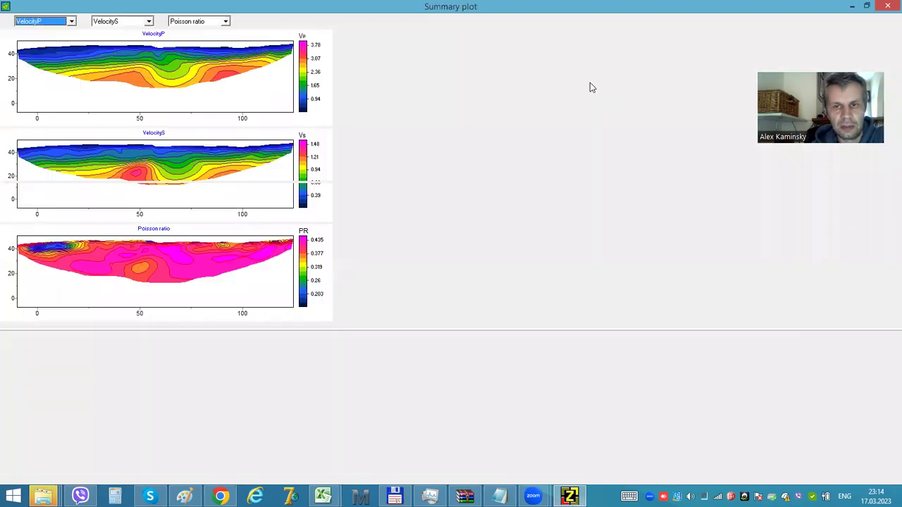
Step: Inspect the Summary plot full-screen, then close it to return to the smooth section
{"action": "left_click", "coordinate": [589, 84]}
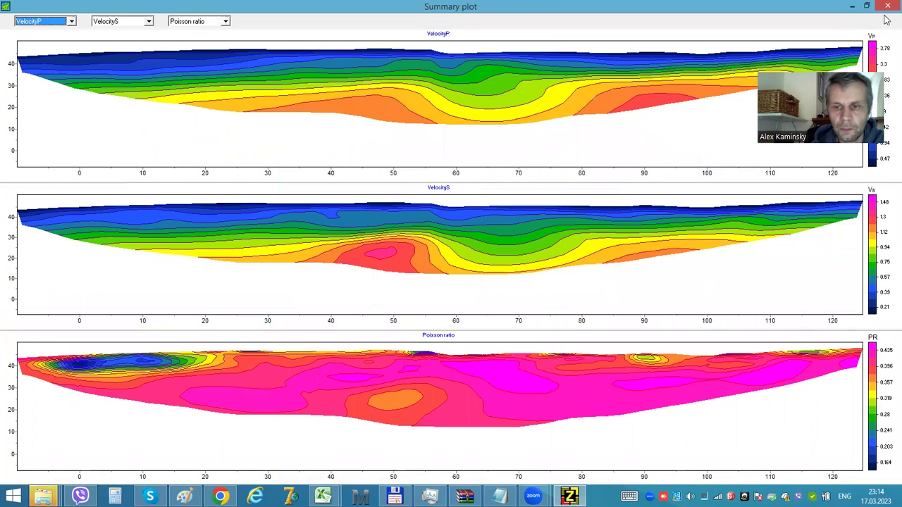
{"action": "left_click", "coordinate": [887, 8]}
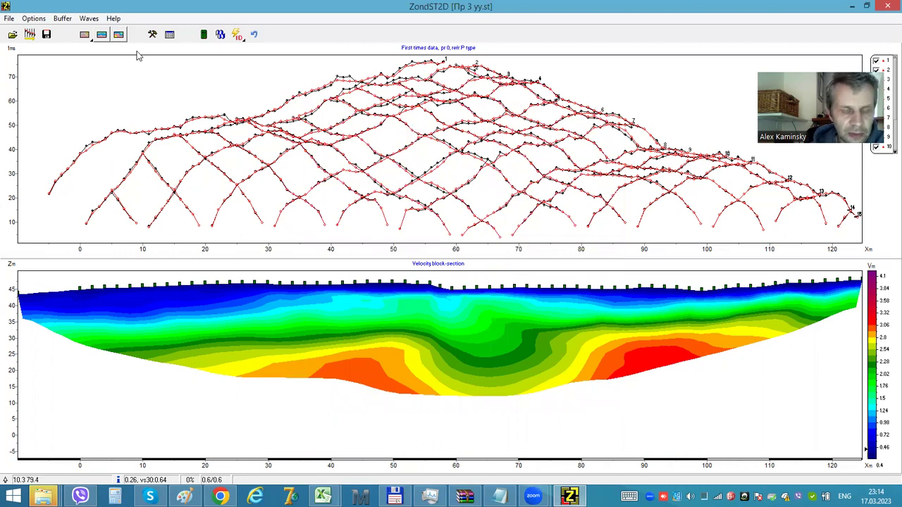
Step: Display the section as a three-layer model with 0.30, 0.63 and 1.12 km/s layers
{"action": "left_click", "coordinate": [102, 35]}
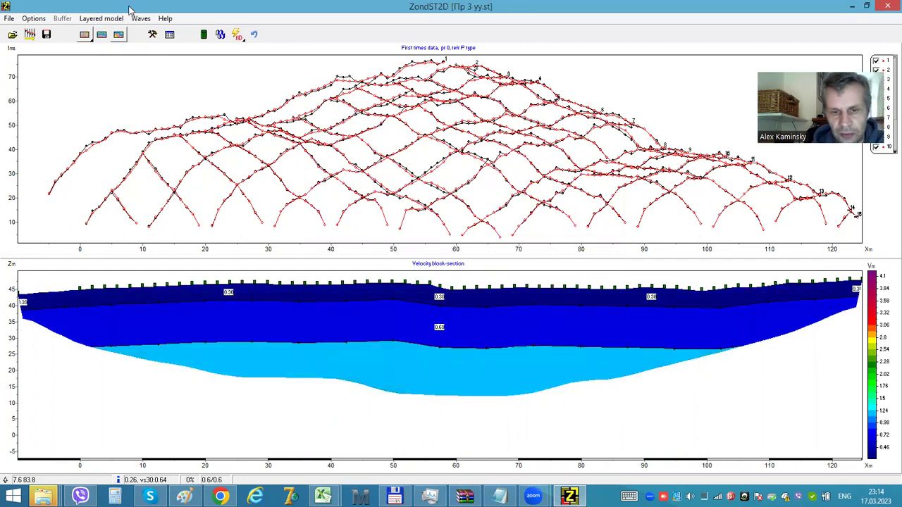
{"action": "left_click", "coordinate": [101, 35]}
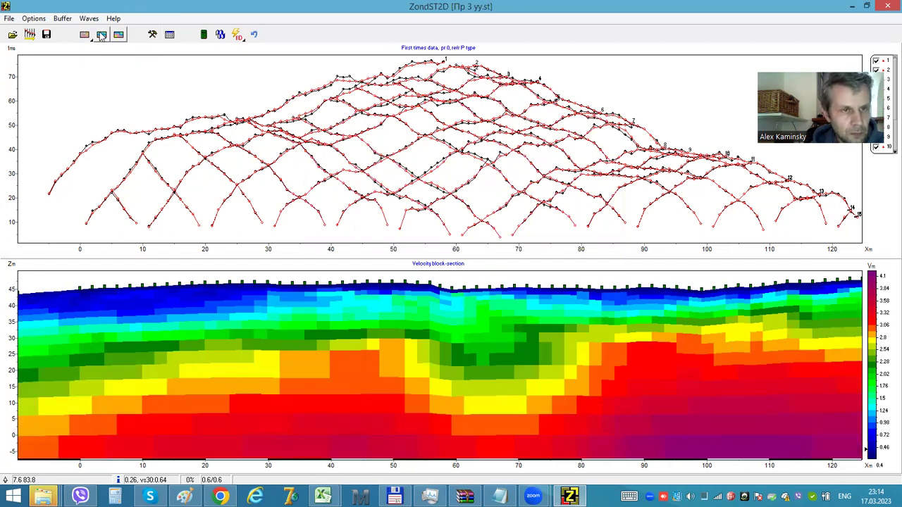
{"action": "left_click", "coordinate": [101, 35]}
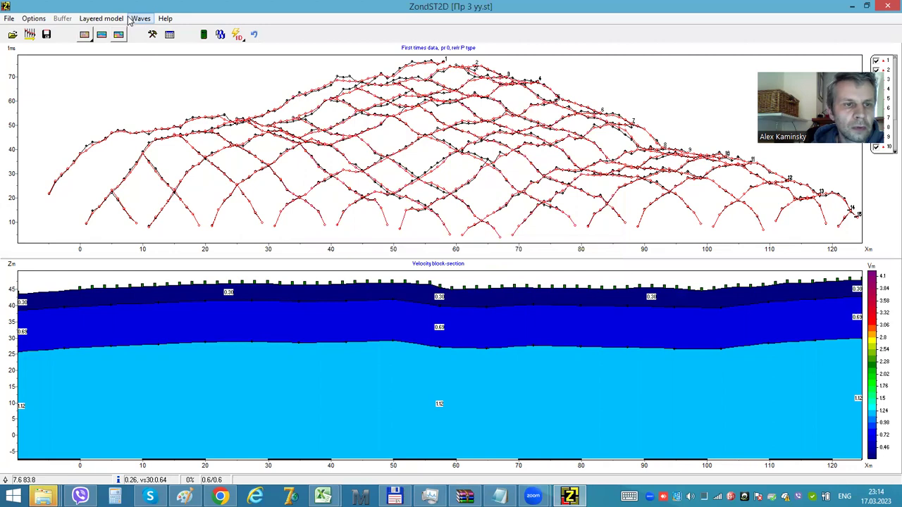
{"action": "left_click", "coordinate": [120, 19]}
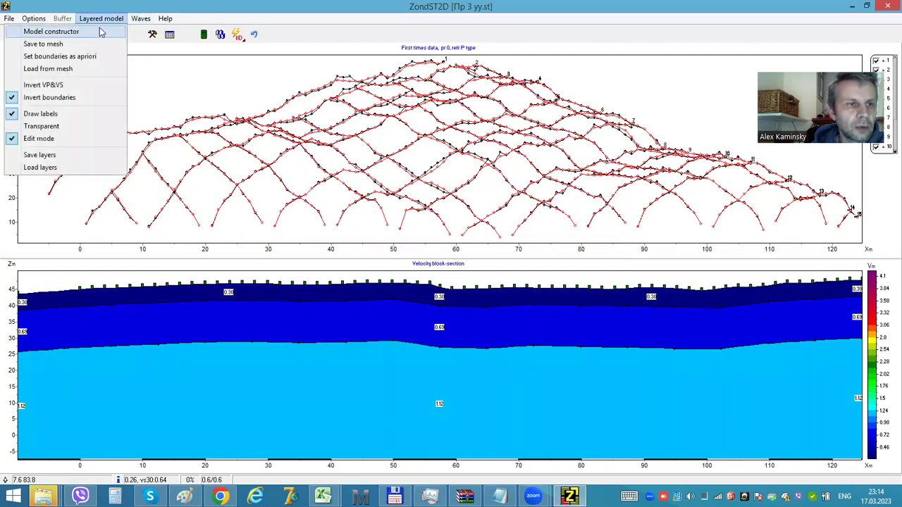
Step: Set the start model constructor to 29 geometry nodes, 9 first-layer nodes and 5 deeper-layer nodes
{"action": "left_click", "coordinate": [100, 33]}
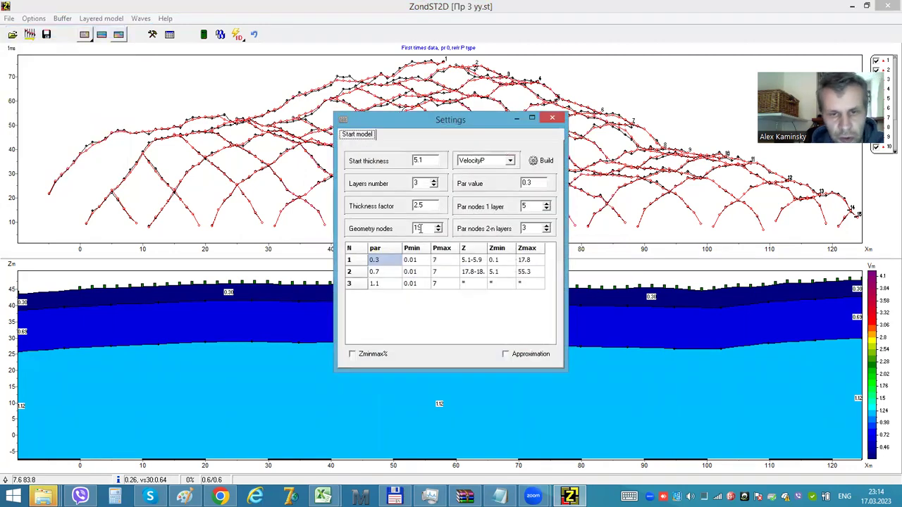
{"action": "double_click", "coordinate": [415, 228]}
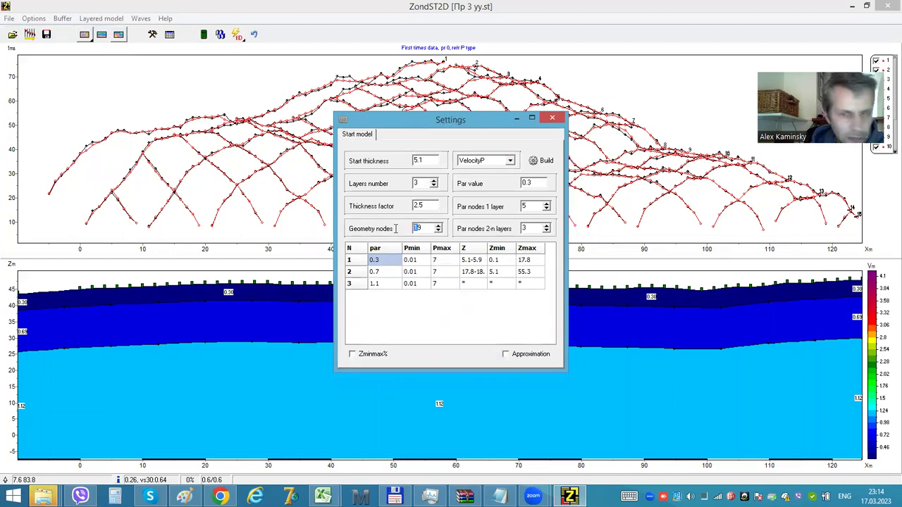
{"action": "type", "text": "29"}
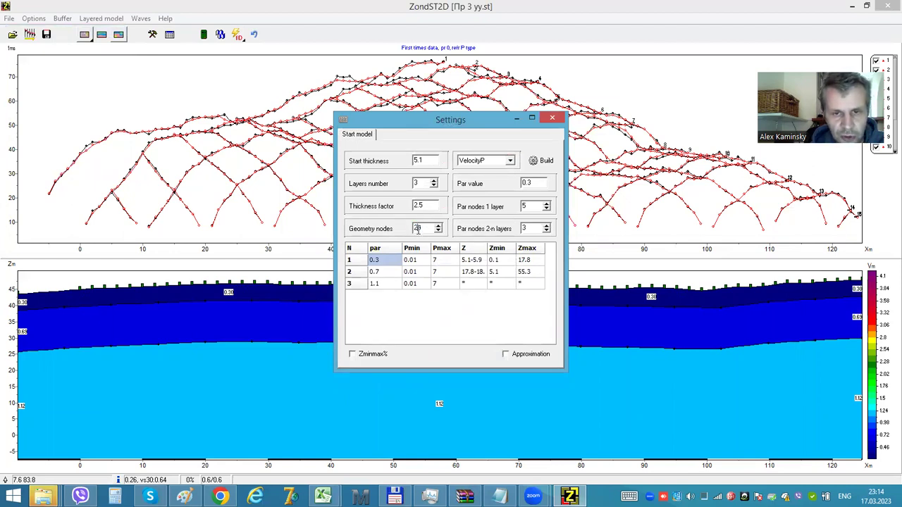
{"action": "double_click", "coordinate": [529, 206]}
{"action": "type", "text": "9"}
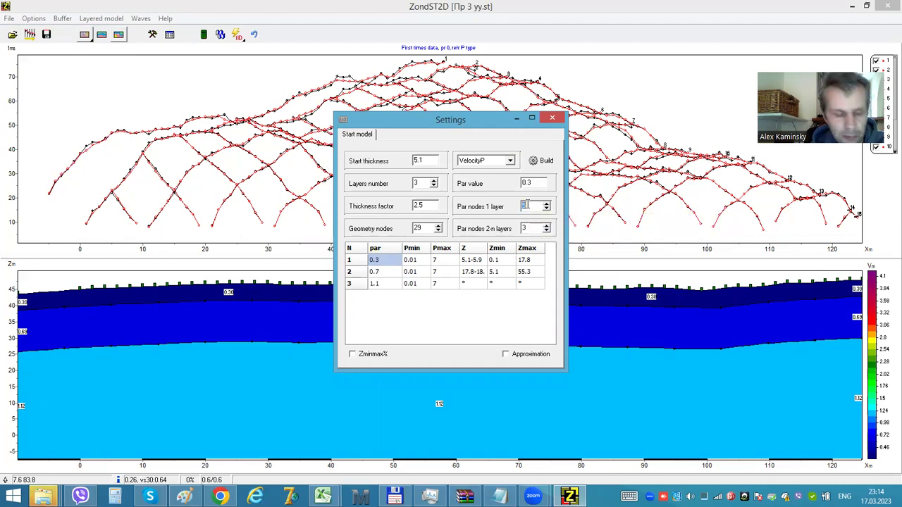
{"action": "double_click", "coordinate": [534, 229]}
{"action": "type", "text": "5"}
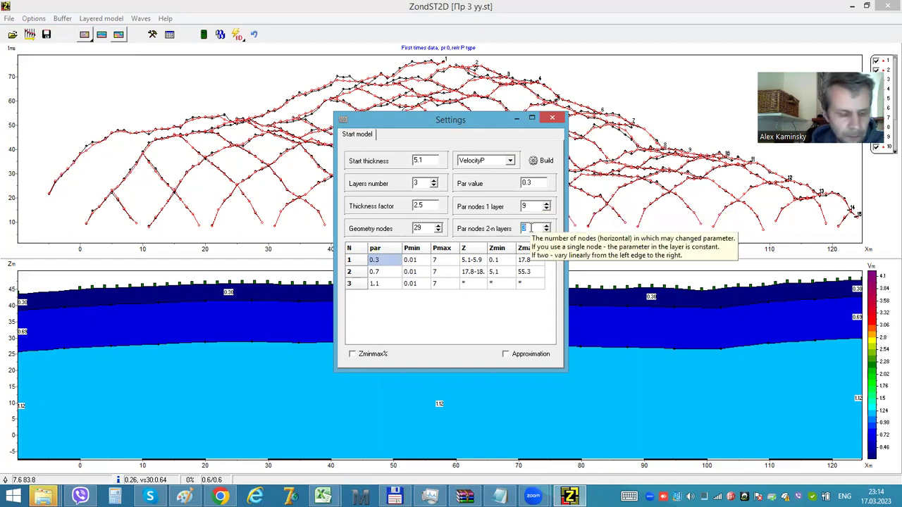
Step: Build the three-layer P start model (0.30, 0.70, 1.10 km/s) and close the settings
{"action": "left_click", "coordinate": [539, 161]}
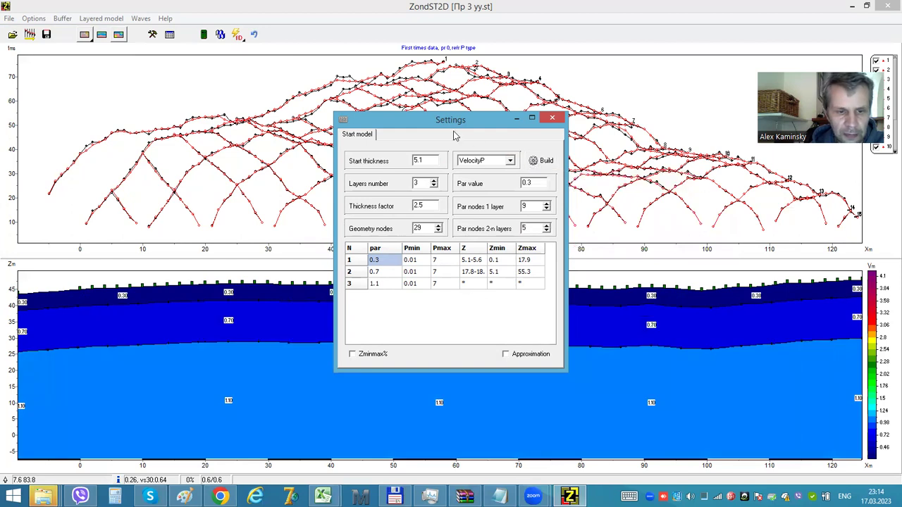
{"action": "left_click_drag", "start_coordinate": [466, 121], "coordinate": [351, 66]}
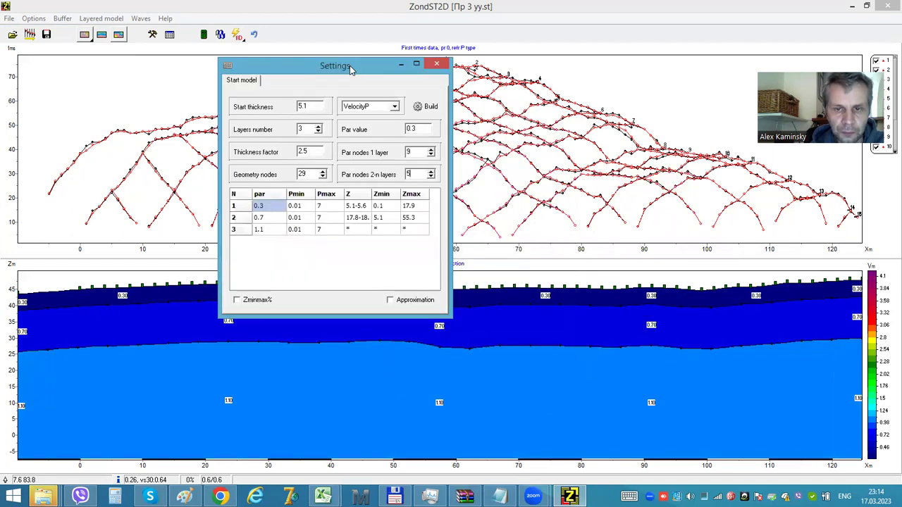
{"action": "left_click", "coordinate": [438, 65]}
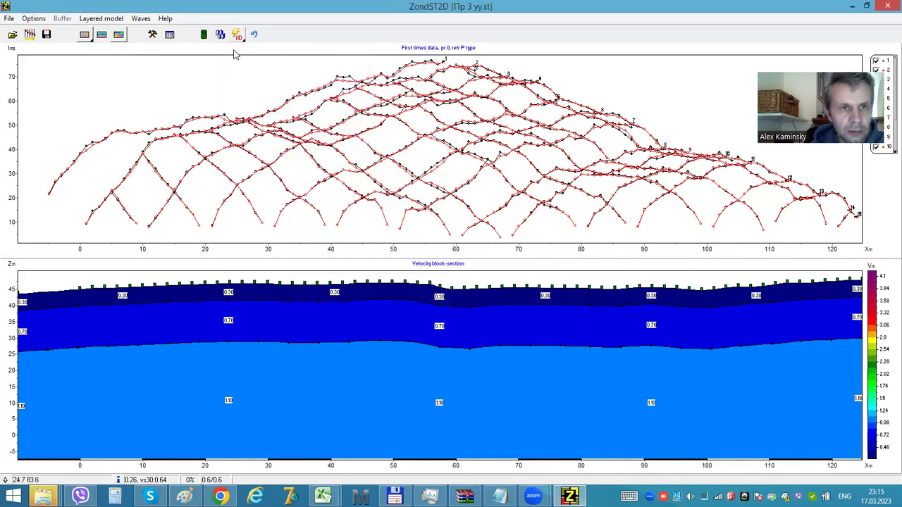
Step: Run a 1D inversion of the P data, then recompute and 1D-invert the S-refracted travel times
{"action": "left_click", "coordinate": [237, 35]}
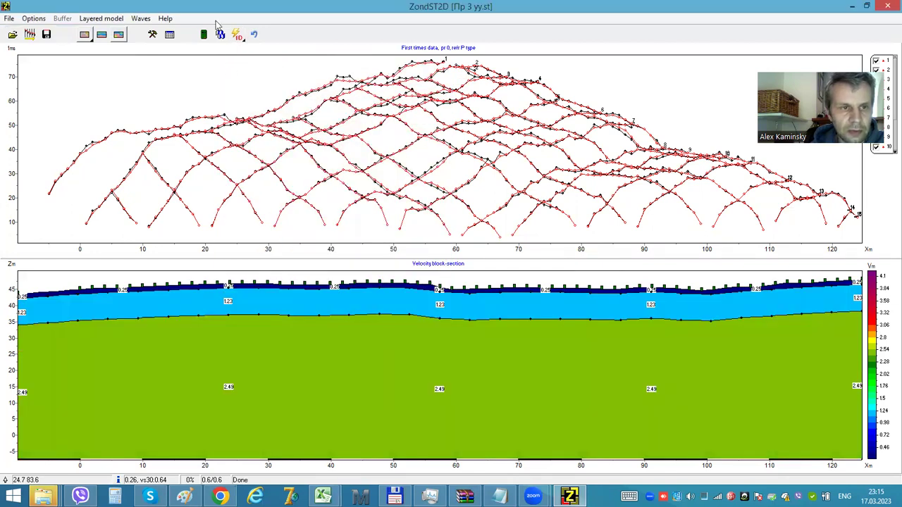
{"action": "left_click", "coordinate": [144, 19]}
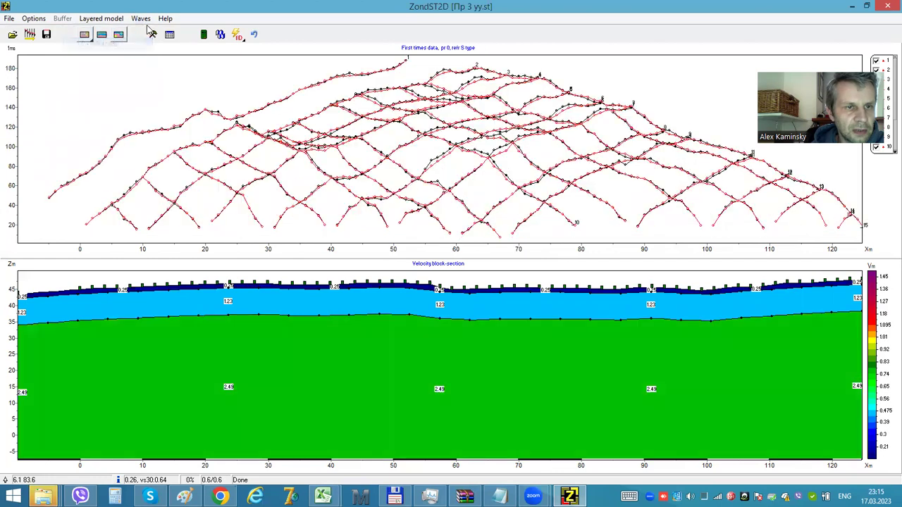
{"action": "left_click", "coordinate": [220, 35]}
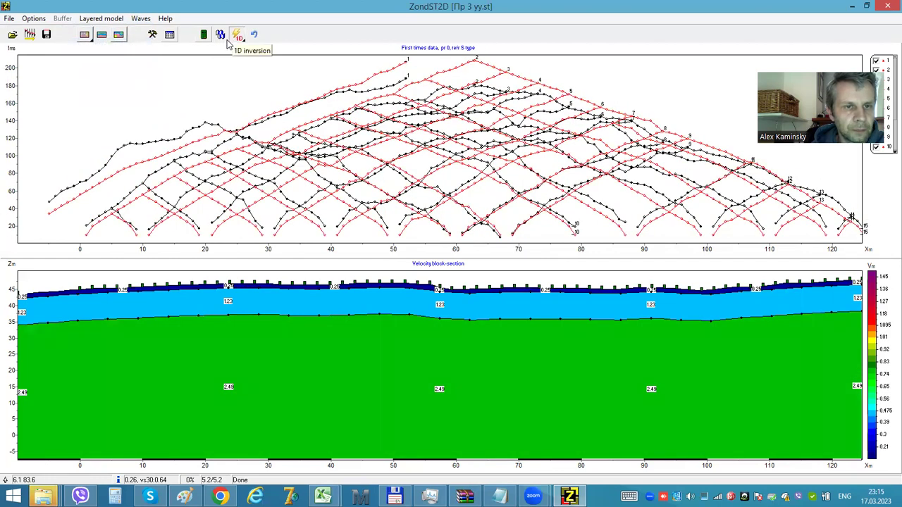
{"action": "left_click", "coordinate": [236, 35]}
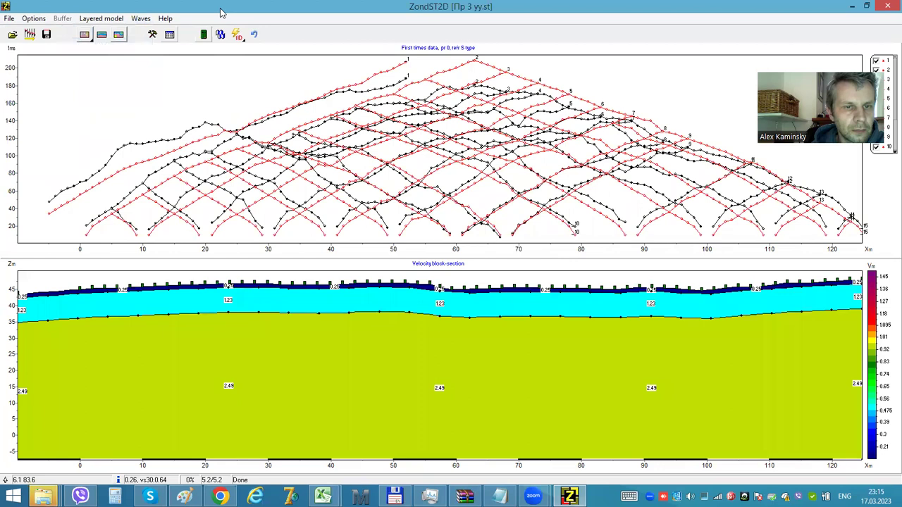
Step: Make a VelocityS start model (0.10/0.50/0.90 km/s) and display the P-refracted data again
{"action": "left_click", "coordinate": [141, 20]}
{"action": "mouse_move", "coordinate": [116, 20]}
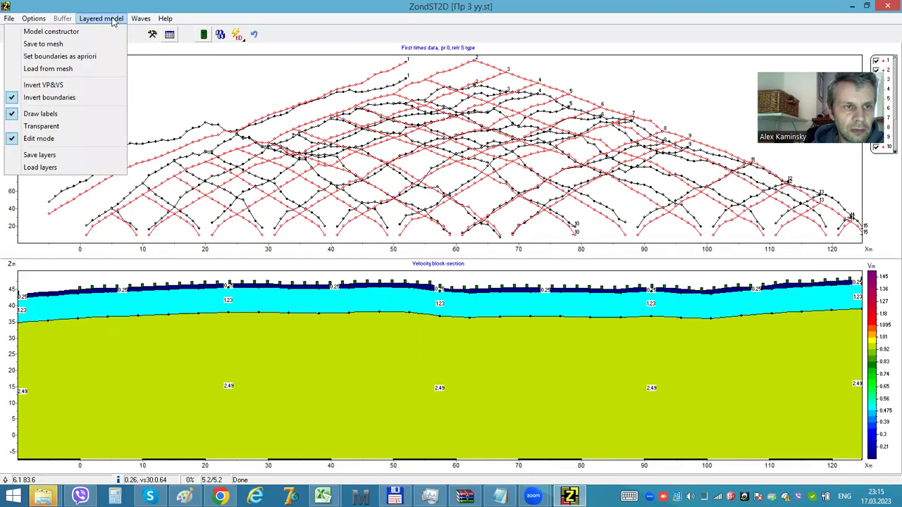
{"action": "left_click", "coordinate": [104, 33]}
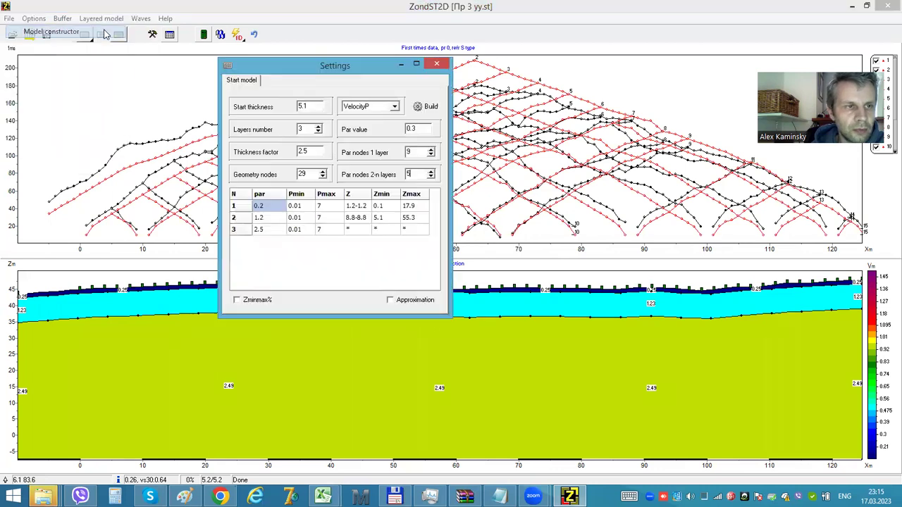
{"action": "left_click", "coordinate": [371, 107]}
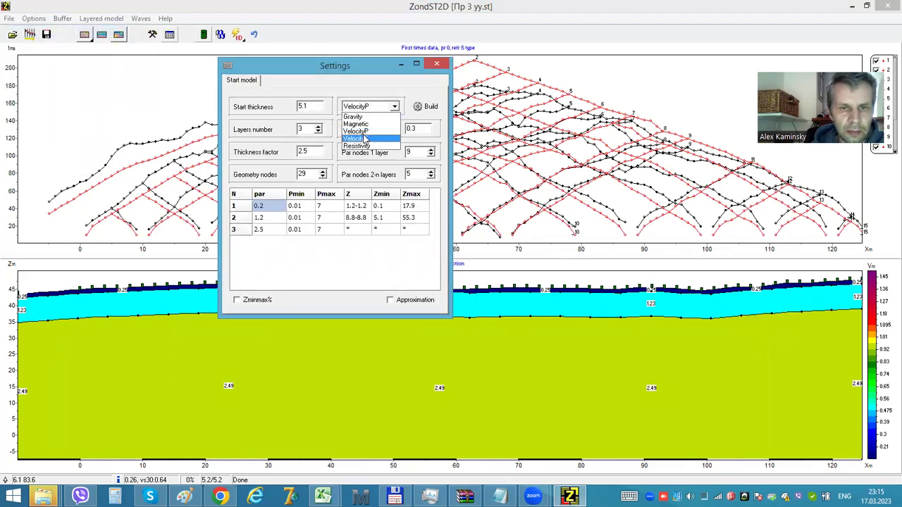
{"action": "left_click", "coordinate": [367, 139]}
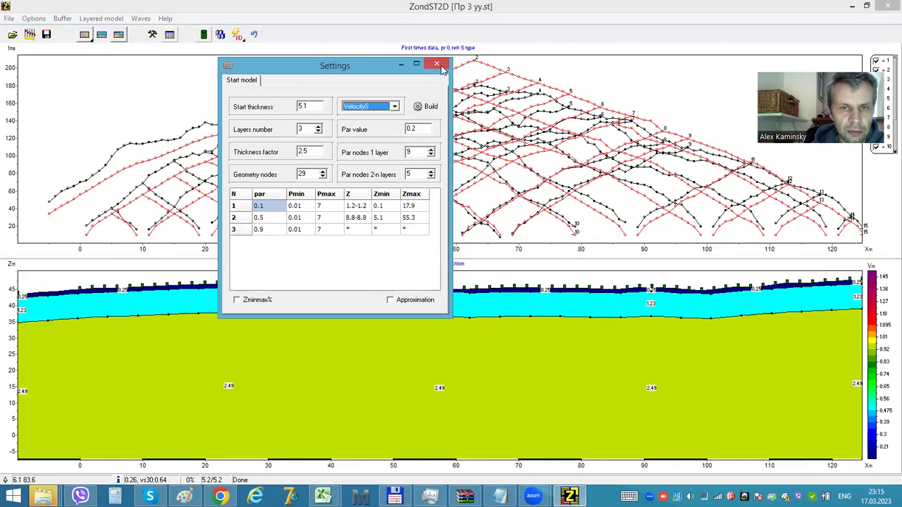
{"action": "left_click", "coordinate": [436, 64]}
{"action": "left_click", "coordinate": [141, 19]}
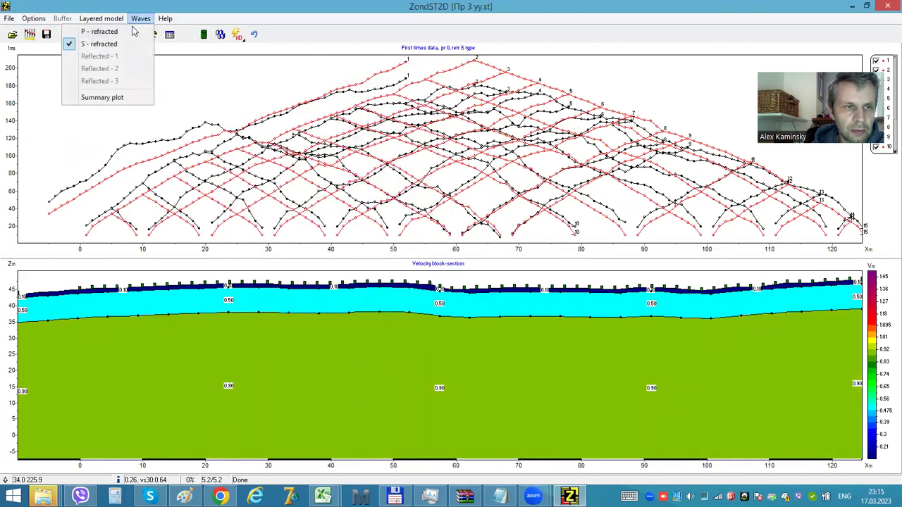
{"action": "left_click", "coordinate": [88, 38]}
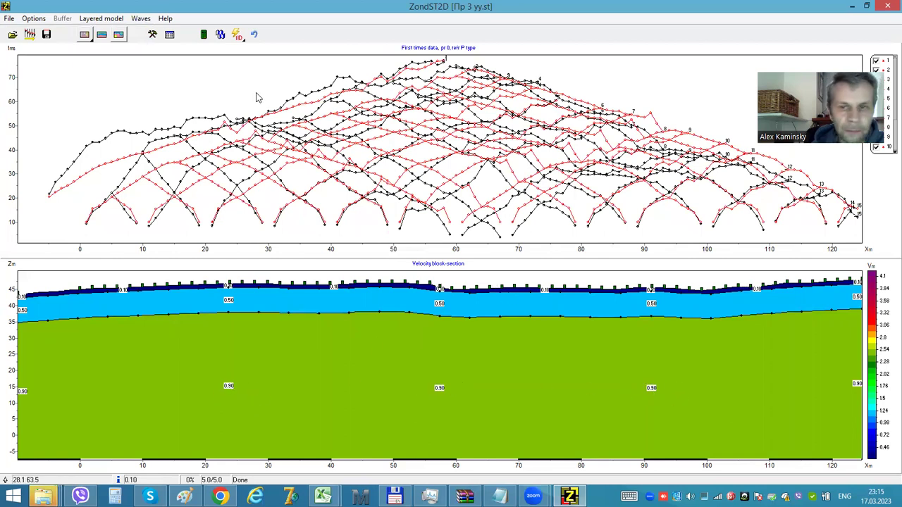
Step: Enable Invert VP&VS and start the joint layered inversion of P and S data
{"action": "left_click", "coordinate": [98, 19]}
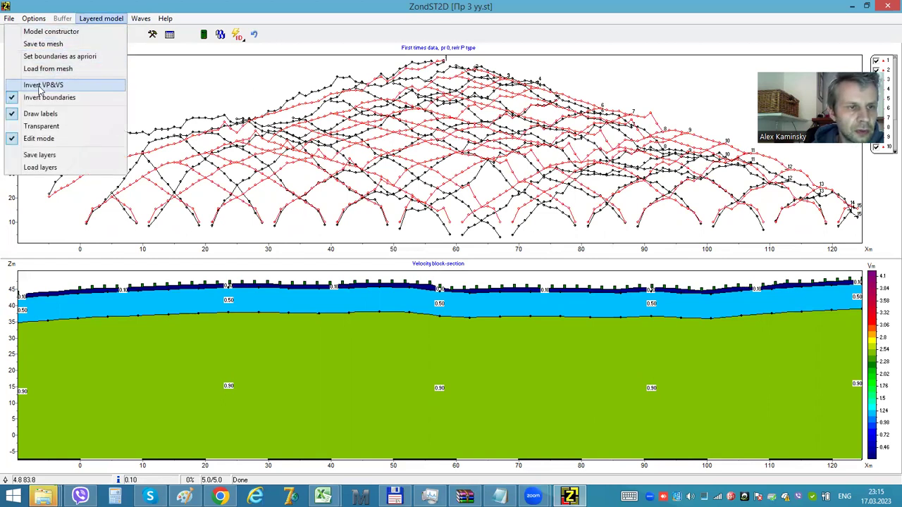
{"action": "left_click", "coordinate": [46, 86]}
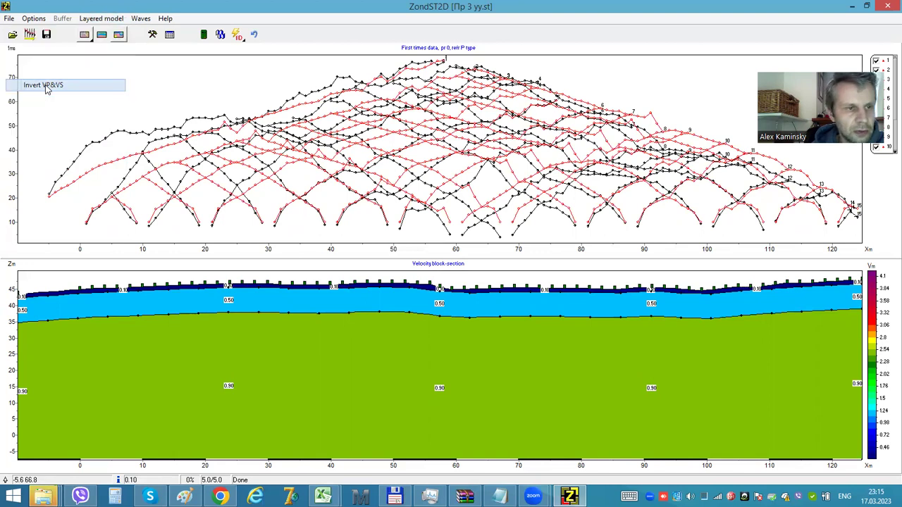
{"action": "left_click", "coordinate": [219, 35]}
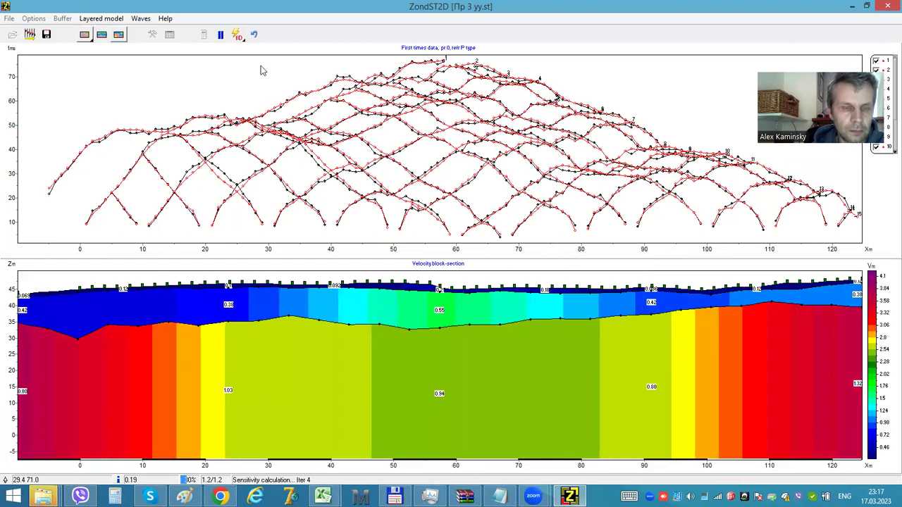
Step: Pause the inversion and display the S-refracted data with its inverted S-velocity section
{"action": "left_click", "coordinate": [220, 35]}
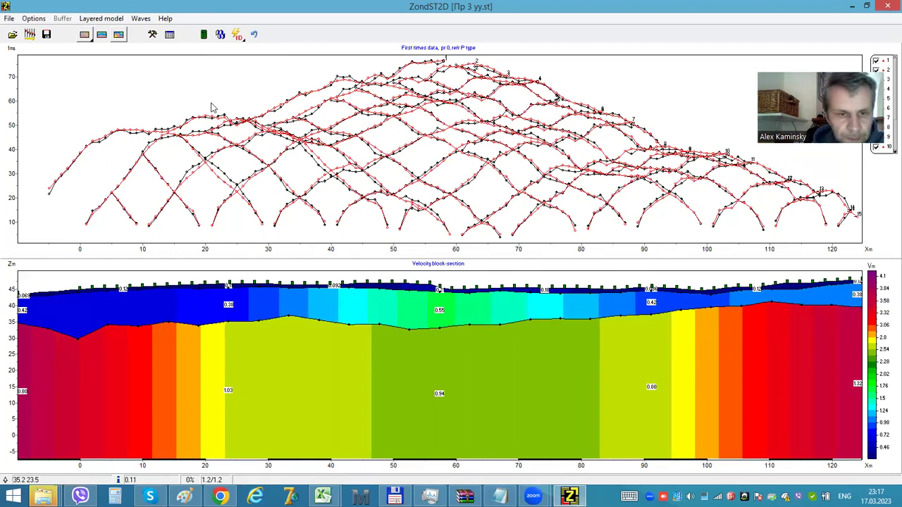
{"action": "left_click", "coordinate": [140, 19]}
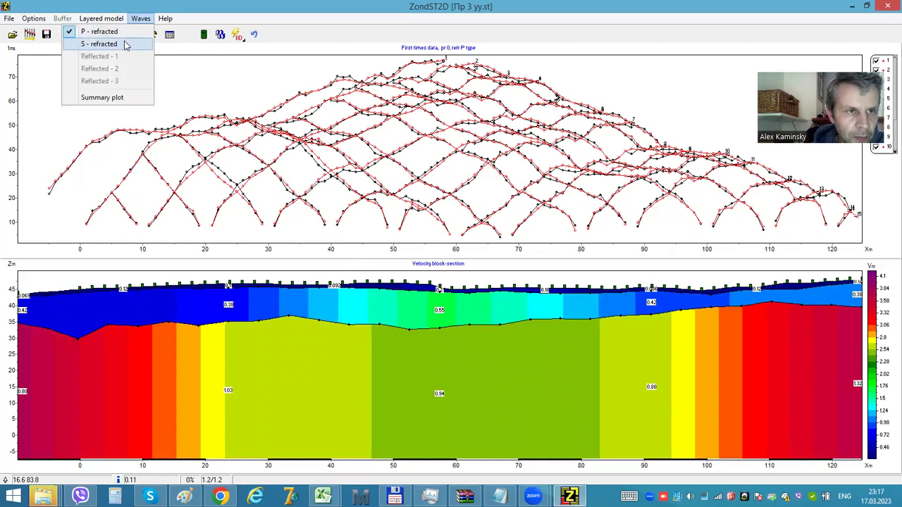
{"action": "left_click", "coordinate": [124, 45]}
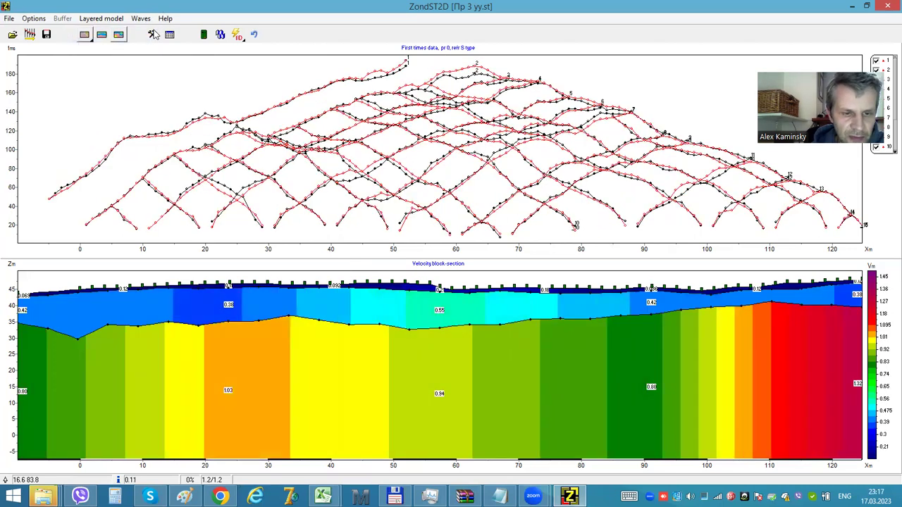
{"action": "left_click", "coordinate": [140, 19]}
{"action": "left_click", "coordinate": [146, 15]}
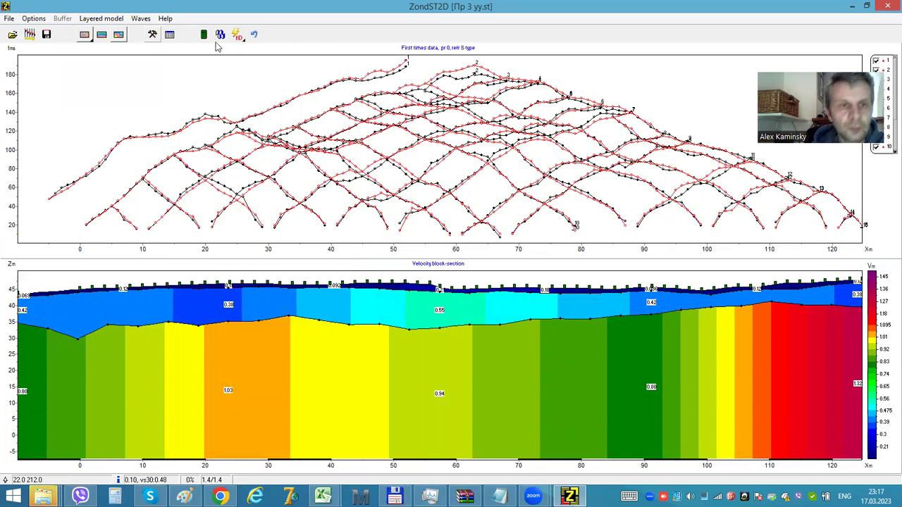
{"action": "left_click", "coordinate": [110, 22]}
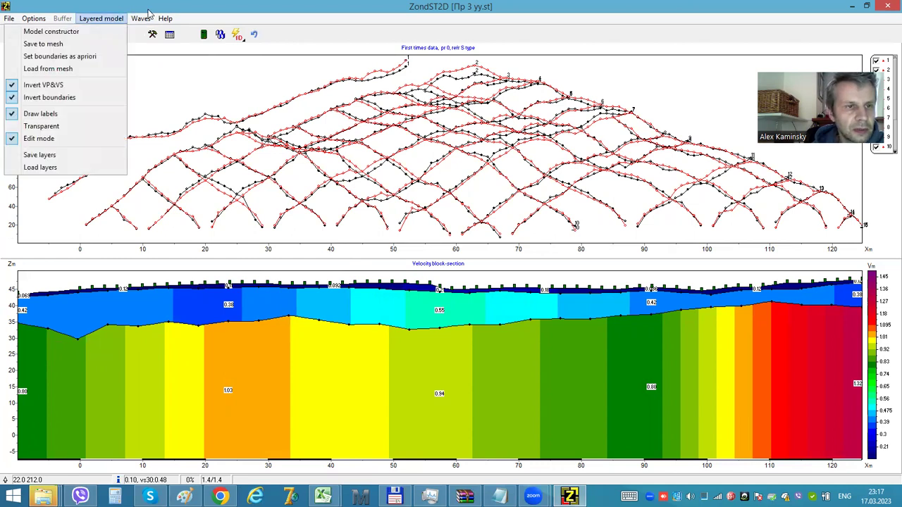
Step: Show Vp layered on top and VS layered in the middle of the Summary plot, then shrink its window
{"action": "mouse_move", "coordinate": [148, 18]}
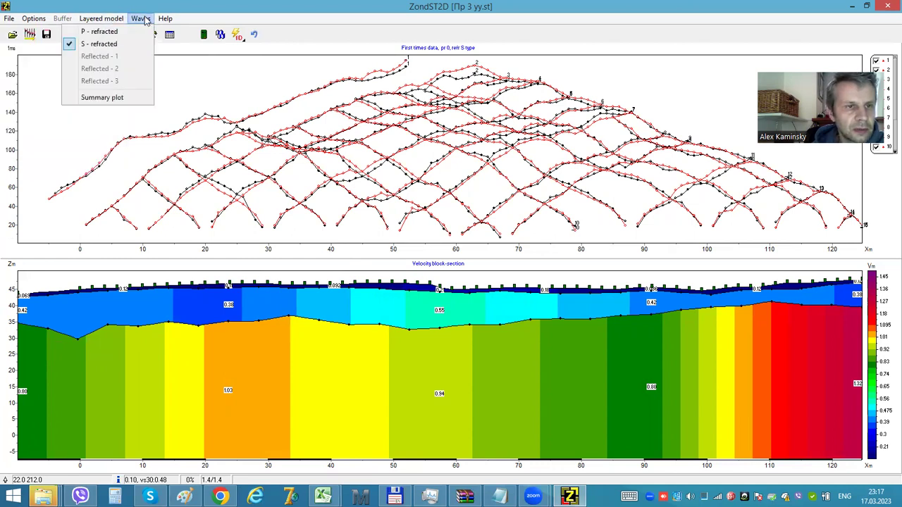
{"action": "left_click", "coordinate": [117, 96]}
{"action": "left_click", "coordinate": [71, 21]}
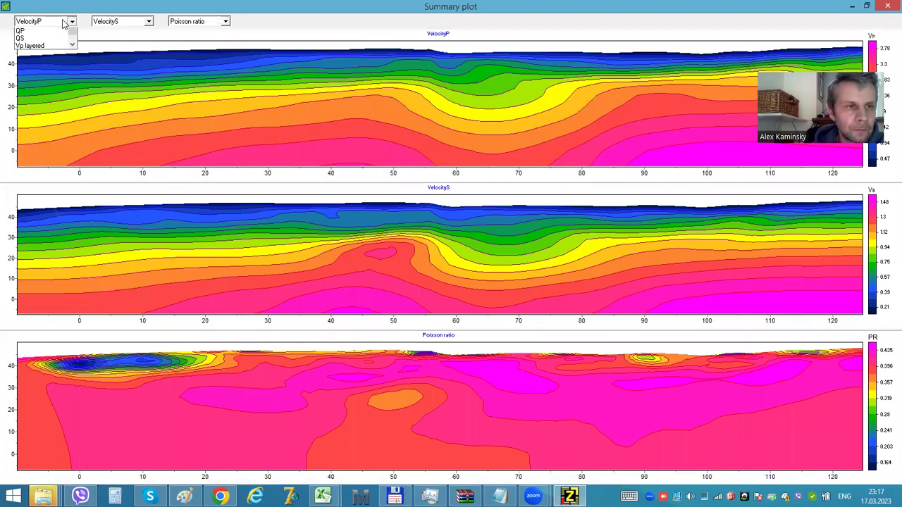
{"action": "left_click", "coordinate": [44, 84]}
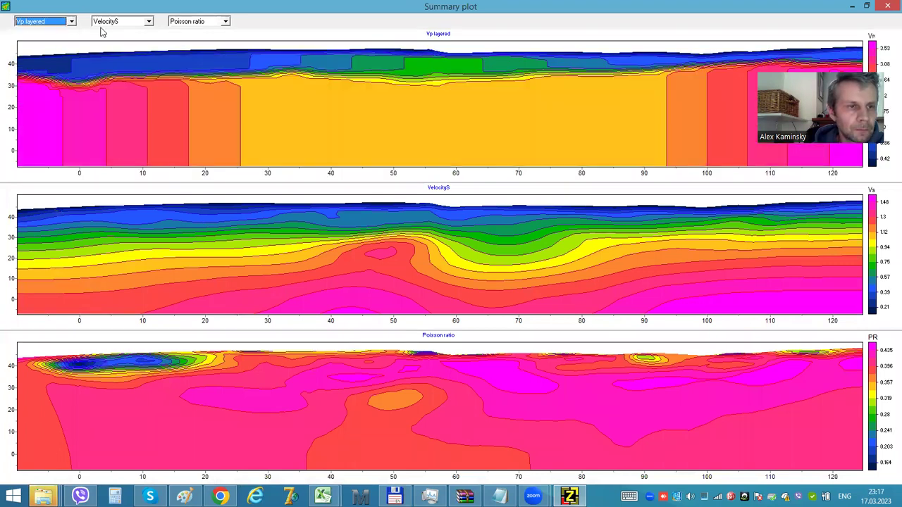
{"action": "left_click", "coordinate": [106, 21]}
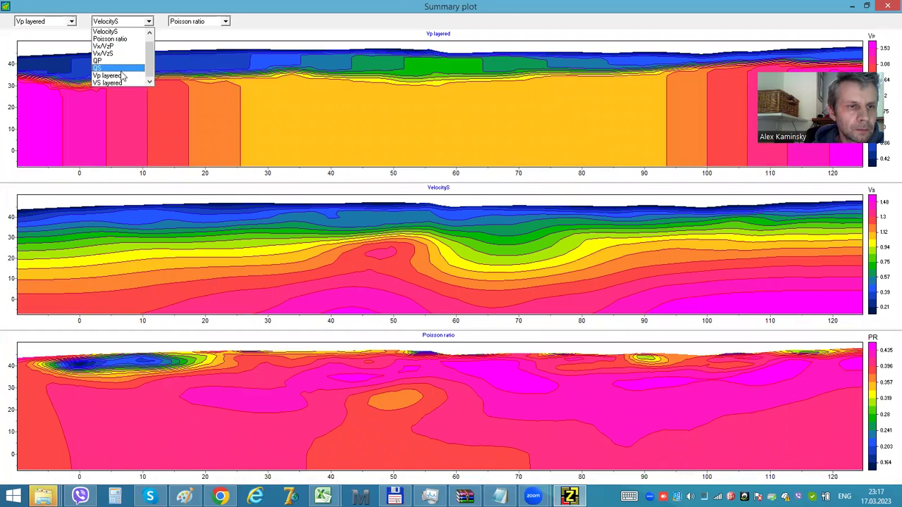
{"action": "left_click", "coordinate": [122, 83]}
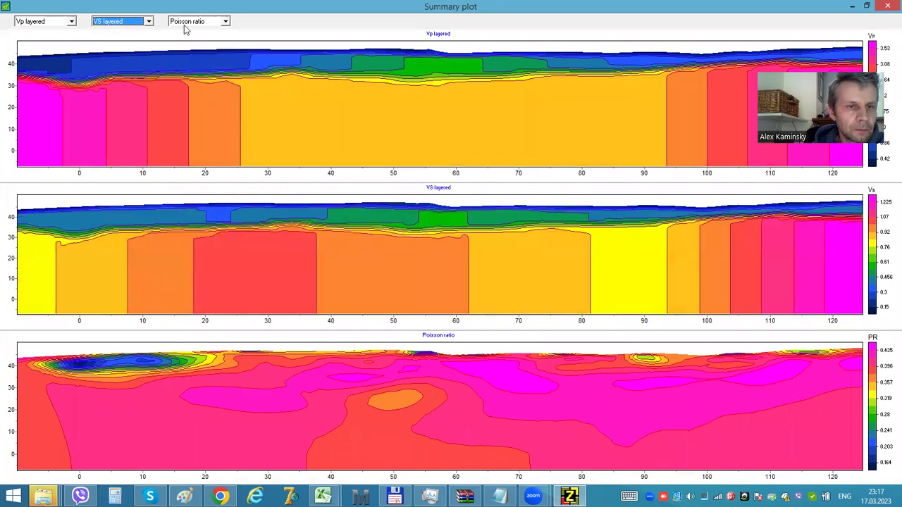
{"action": "double_click", "coordinate": [215, 5]}
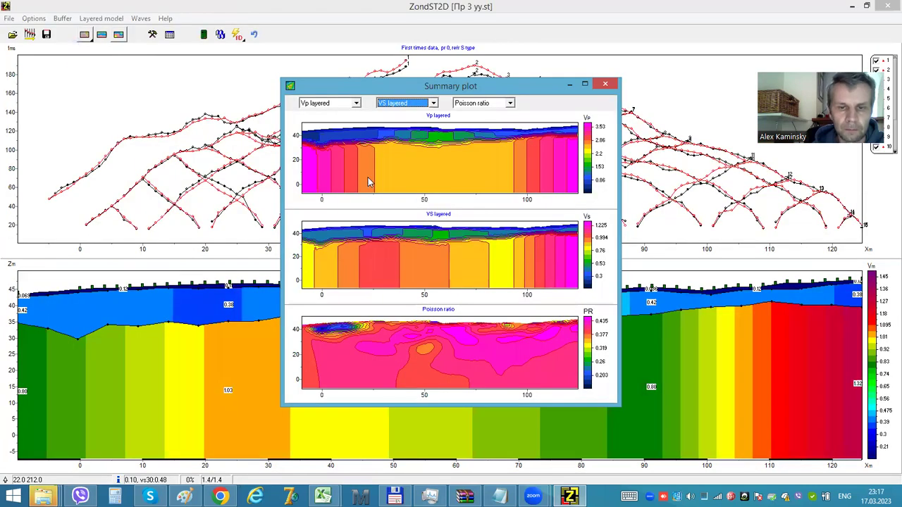